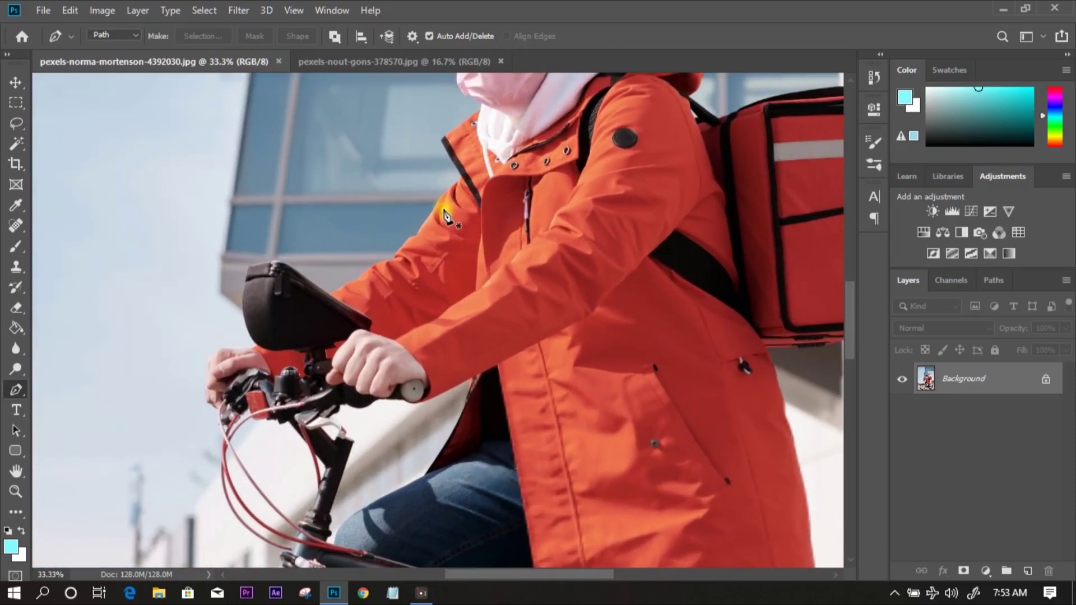
Trace a Pen tool path along the rider's sleeve, the black handlebar bag and the hand on the far grip.
{"action": "left_click_drag", "start_coordinate": [443, 200], "coordinate": [425, 203]}
{"action": "left_click", "coordinate": [356, 277]}
{"action": "left_click", "coordinate": [329, 293]}
{"action": "left_click", "coordinate": [271, 262]}
{"action": "left_click", "coordinate": [248, 266]}
{"action": "left_click", "coordinate": [242, 311]}
{"action": "left_click", "coordinate": [248, 338]}
{"action": "left_click_drag", "start_coordinate": [256, 345], "coordinate": [246, 352]}
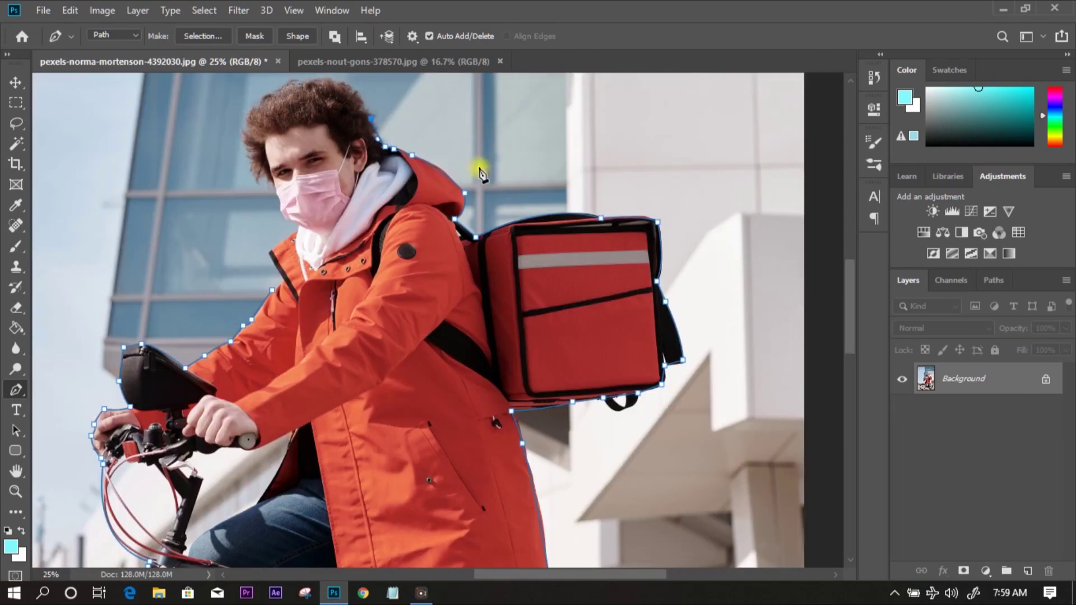
Finish the Pen path around the rider's head and use the resulting selection to mask out the layer's background.
{"action": "scroll", "coordinate": [351, 242], "scroll_direction": "up", "scroll_amount": 3}
{"action": "left_click", "coordinate": [305, 253]}
{"action": "left_click", "coordinate": [267, 268]}
{"action": "left_click", "coordinate": [257, 278]}
{"action": "left_click", "coordinate": [245, 291]}
{"action": "left_click", "coordinate": [244, 306]}
{"action": "left_click_drag", "start_coordinate": [247, 340], "coordinate": [265, 360]}
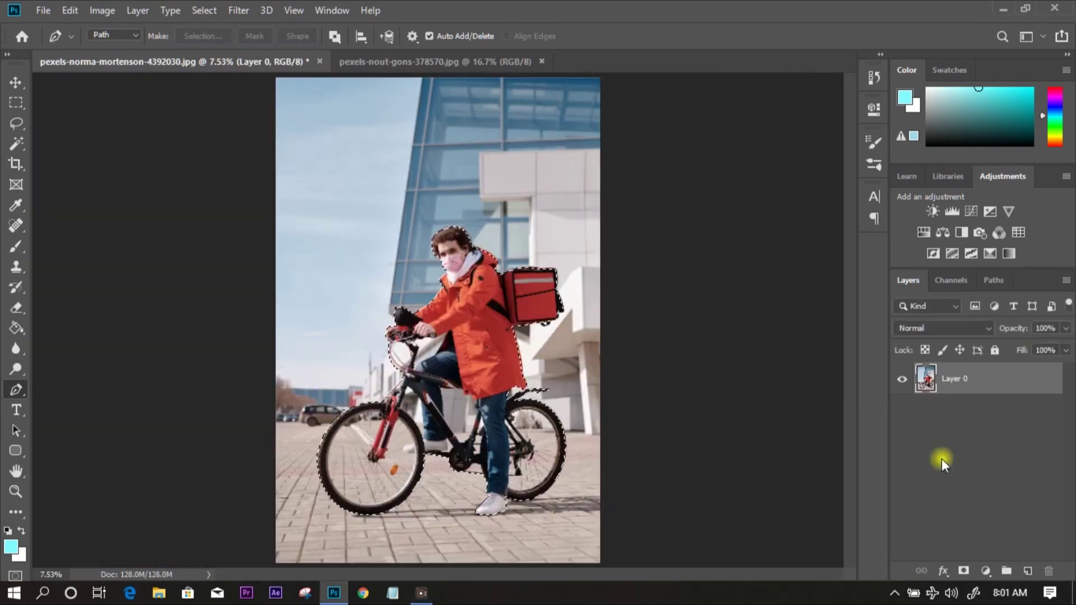
{"action": "left_click", "coordinate": [963, 571]}
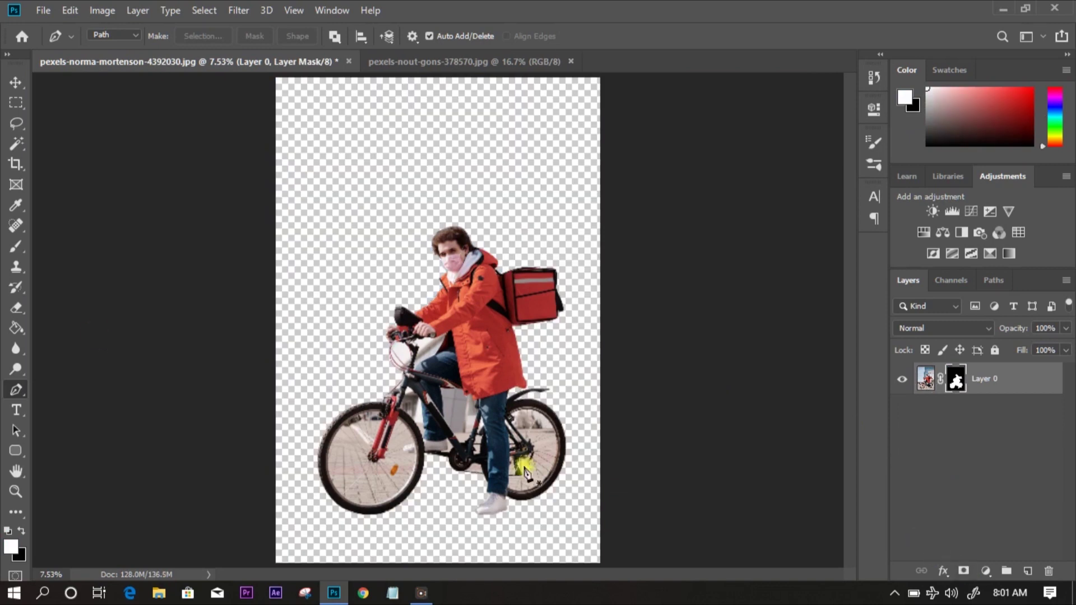
Erase the leftover background around the handlebar cables and inside the bike frame from the layer mask with a size 20 eraser.
{"action": "left_click", "coordinate": [16, 307]}
{"action": "key", "text": "ctrl+plus"}
{"action": "key", "text": "ctrl+plus"}
{"action": "key", "text": "bracketright"}
{"action": "key", "text": "bracketright"}
{"action": "key", "text": "bracketright"}
{"action": "key", "text": "bracketright"}
{"action": "key", "text": "bracketright"}
{"action": "key", "text": "bracketright"}
{"action": "key", "text": "bracketright"}
{"action": "key", "text": "bracketright"}
{"action": "key", "text": "bracketright"}
{"action": "scroll", "coordinate": [360, 432], "scroll_direction": "down", "scroll_amount": 5}
{"action": "mouse_move", "coordinate": [304, 255]}
{"action": "left_mouse_down"}
{"action": "mouse_move", "coordinate": [293, 290]}
{"action": "mouse_move", "coordinate": [310, 339]}
{"action": "mouse_move", "coordinate": [365, 318]}
{"action": "mouse_move", "coordinate": [360, 350]}
{"action": "left_mouse_up"}
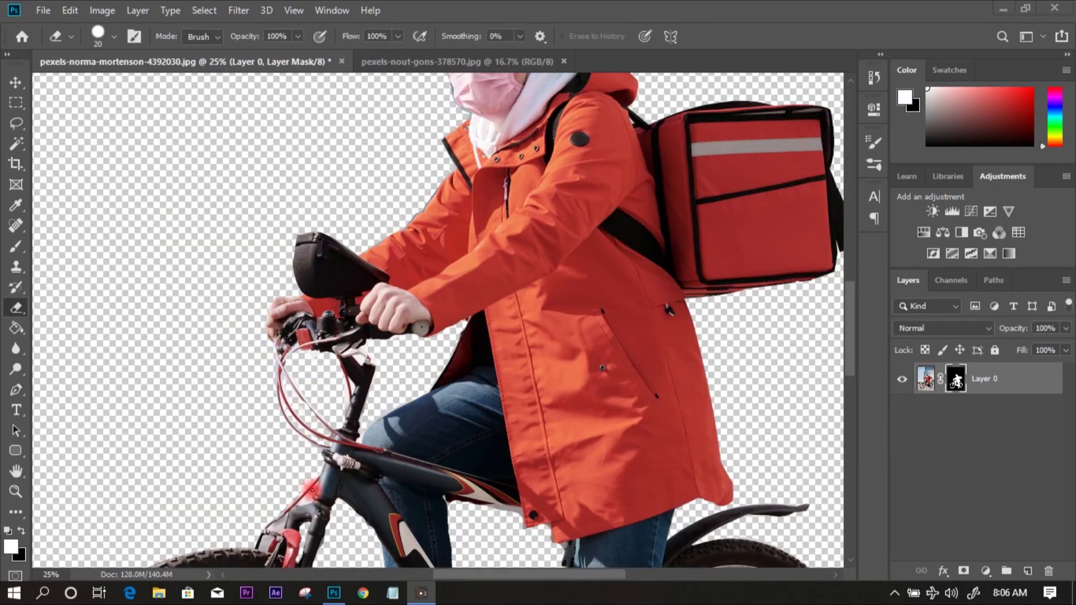
{"action": "left_click_drag", "start_coordinate": [312, 489], "coordinate": [285, 522]}
{"action": "key", "text": "ctrl+0"}
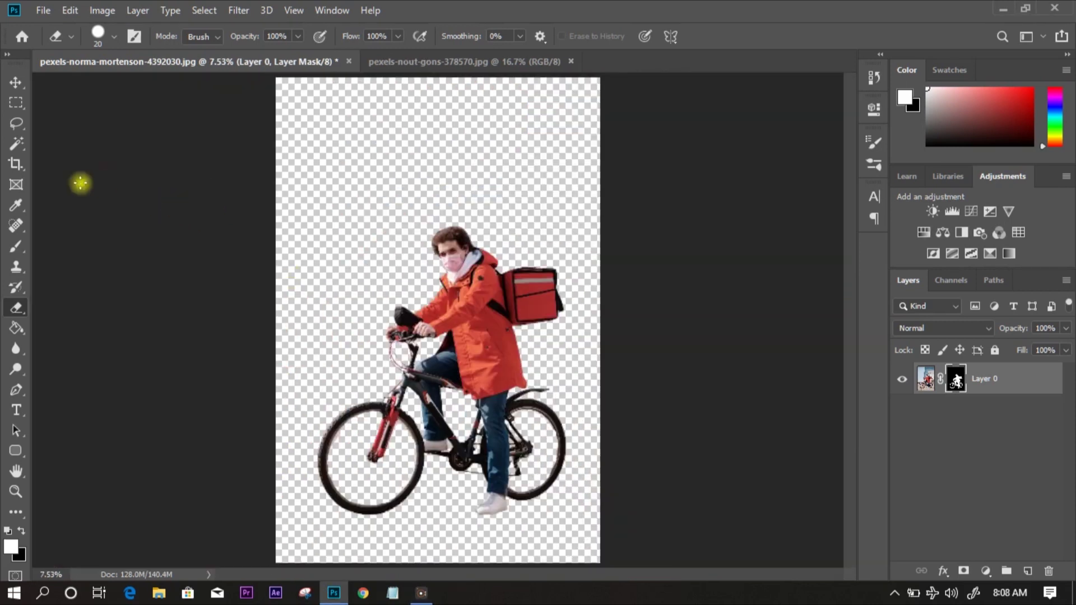
{"action": "left_click", "coordinate": [16, 85]}
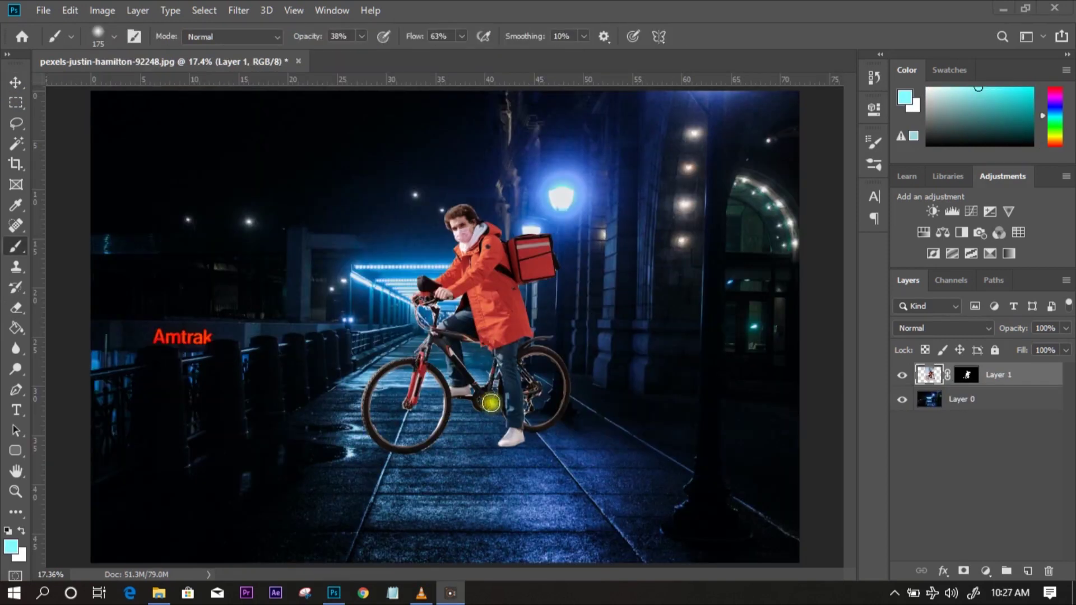
Flip the cyclist cutout horizontally in the night street scene and apply the transform.
{"action": "key", "text": "ctrl+t"}
{"action": "right_click", "coordinate": [477, 363]}
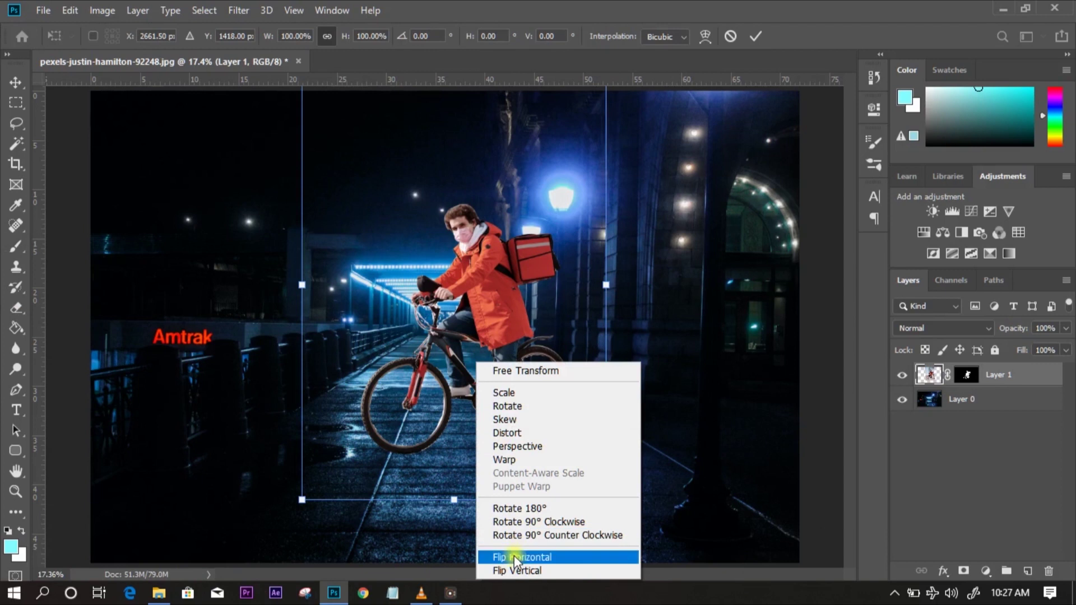
{"action": "left_click", "coordinate": [515, 557]}
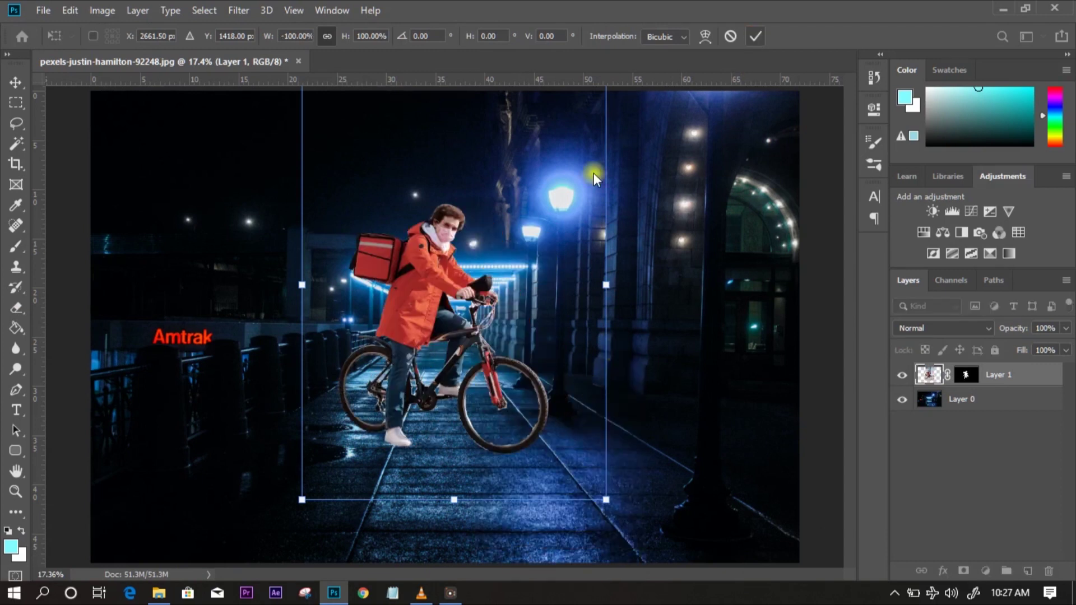
{"action": "key", "text": "Return"}
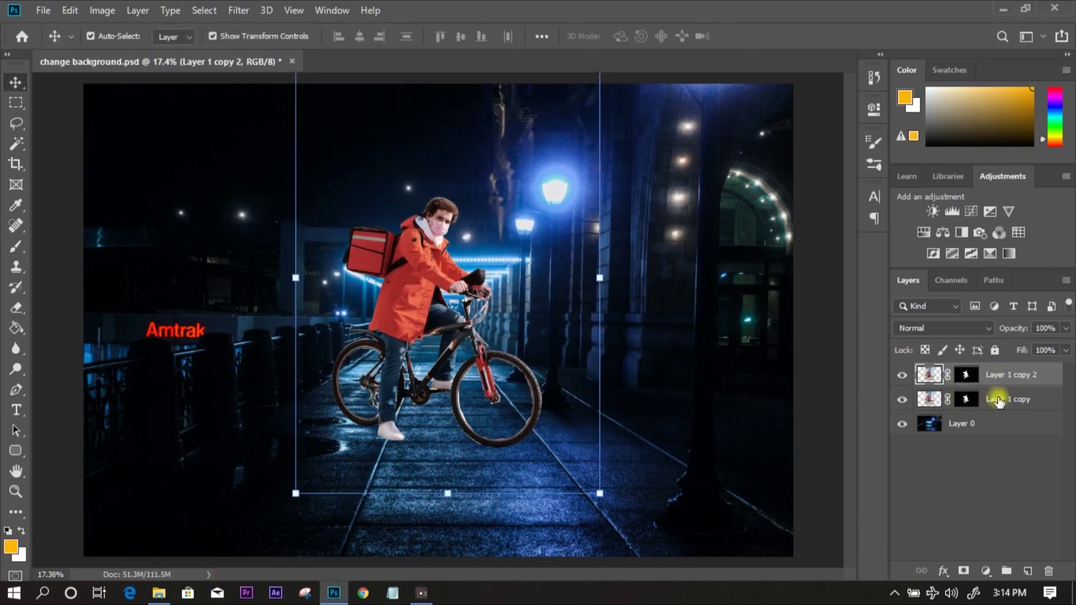
Flip Layer 1 copy vertically and move it directly below the cyclist as a mirrored image.
{"action": "left_click", "coordinate": [997, 399]}
{"action": "key", "text": "ctrl+t"}
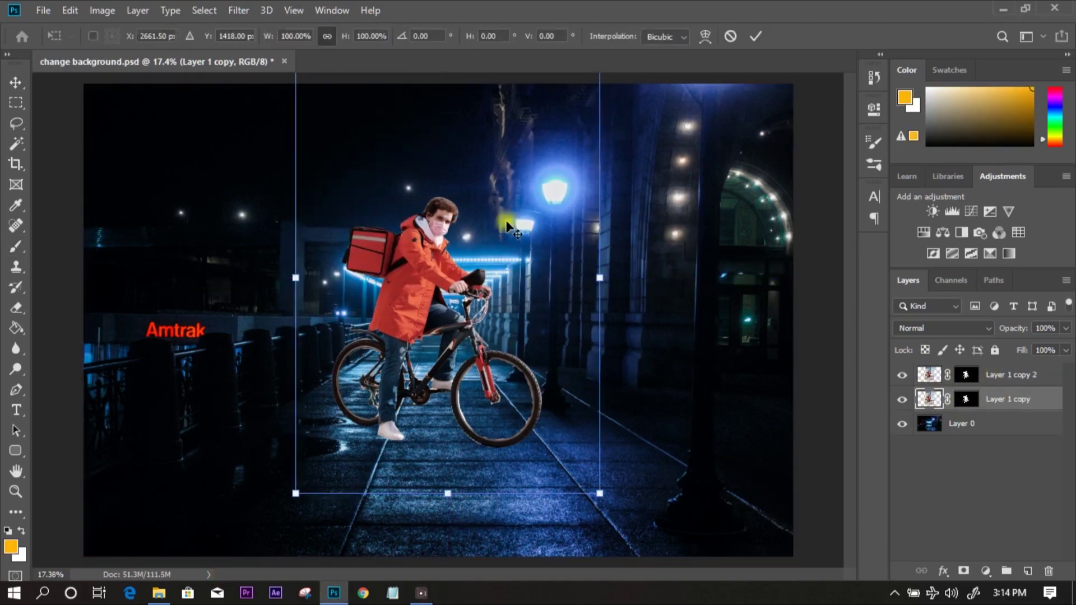
{"action": "right_click", "coordinate": [435, 289]}
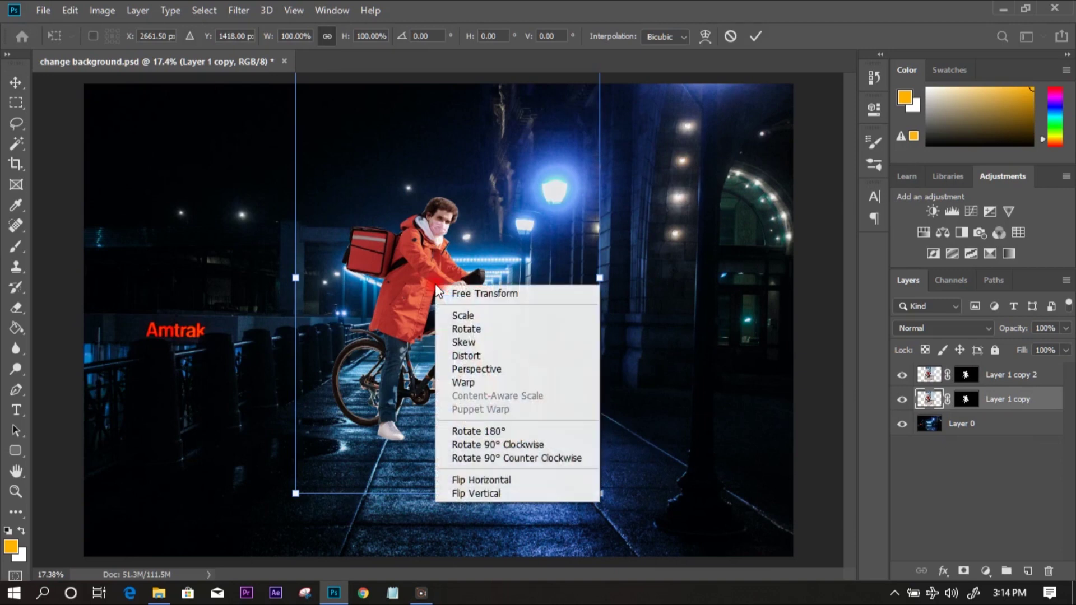
{"action": "left_click", "coordinate": [481, 494]}
{"action": "left_click_drag", "start_coordinate": [444, 309], "coordinate": [459, 477]}
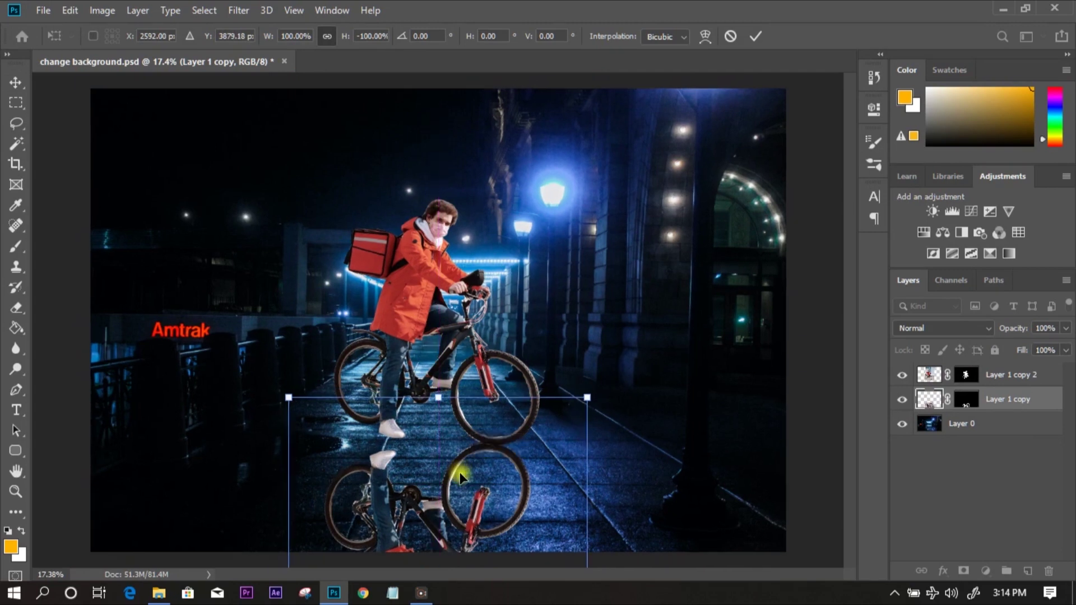
Rotate the mirrored copy 23°, scale it to about 120% by -81% and skew it about -19° to lie on the pavement.
{"action": "key", "text": "ctrl+minus"}
{"action": "key", "text": "ctrl+minus"}
{"action": "key", "text": "ctrl+minus"}
{"action": "key", "text": "ctrl+minus"}
{"action": "left_click_drag", "start_coordinate": [508, 551], "coordinate": [464, 503]}
{"action": "left_click_drag", "start_coordinate": [384, 507], "coordinate": [305, 449]}
{"action": "left_click_drag", "start_coordinate": [464, 502], "coordinate": [461, 463]}
{"action": "left_click_drag", "start_coordinate": [304, 449], "coordinate": [295, 436]}
{"action": "left_click_drag", "start_coordinate": [461, 471], "coordinate": [443, 469]}
{"action": "left_click_drag", "start_coordinate": [419, 372], "coordinate": [427, 376]}
{"action": "left_click_drag", "start_coordinate": [520, 455], "coordinate": [442, 372]}
{"action": "key", "text": "ctrl+plus"}
{"action": "key", "text": "ctrl+plus"}
{"action": "key", "text": "ctrl+plus"}
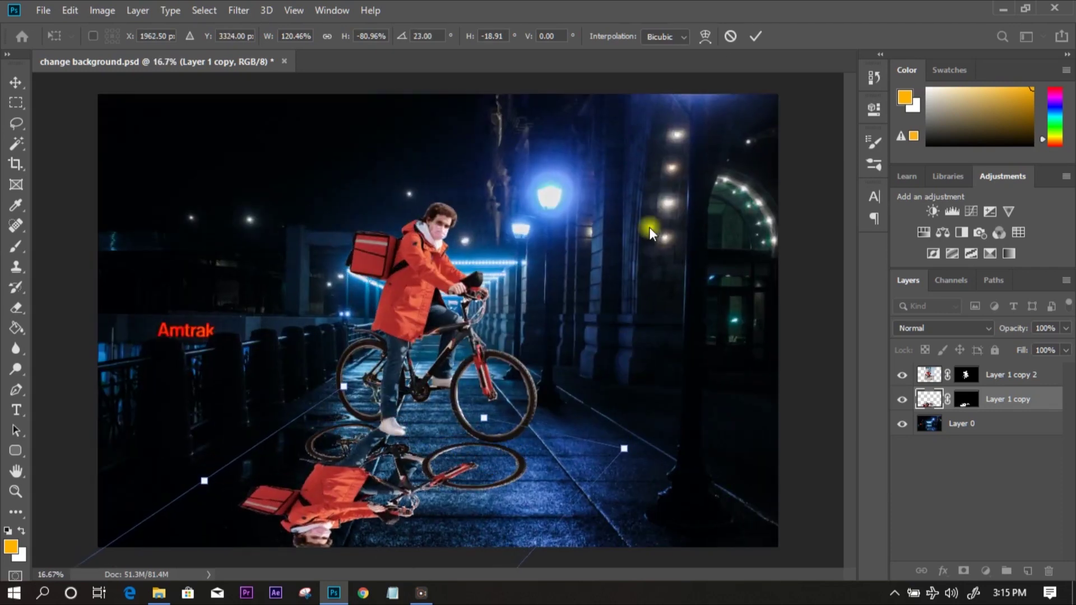
{"action": "left_click", "coordinate": [755, 35]}
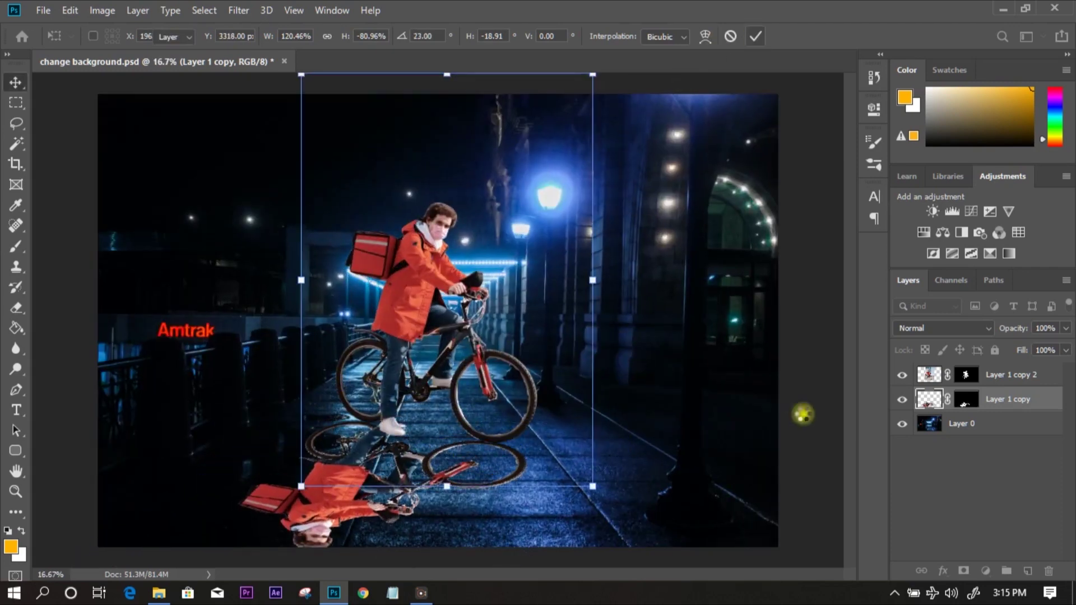
Turn the mirrored copy into a shadow by setting its blend mode to Multiply and opacity to 71%.
{"action": "left_click", "coordinate": [942, 327]}
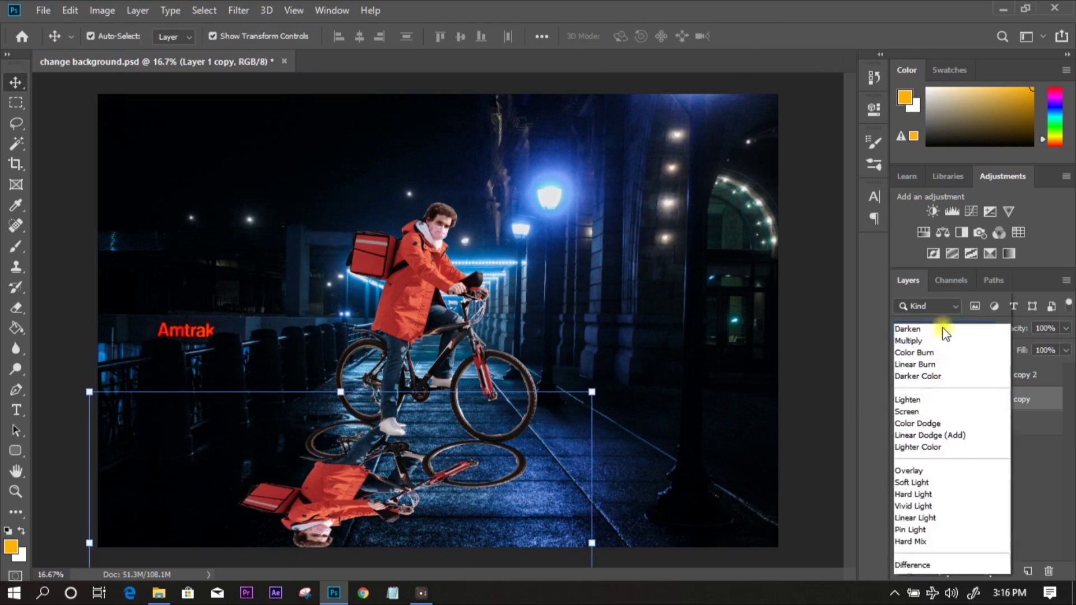
{"action": "left_click", "coordinate": [919, 249]}
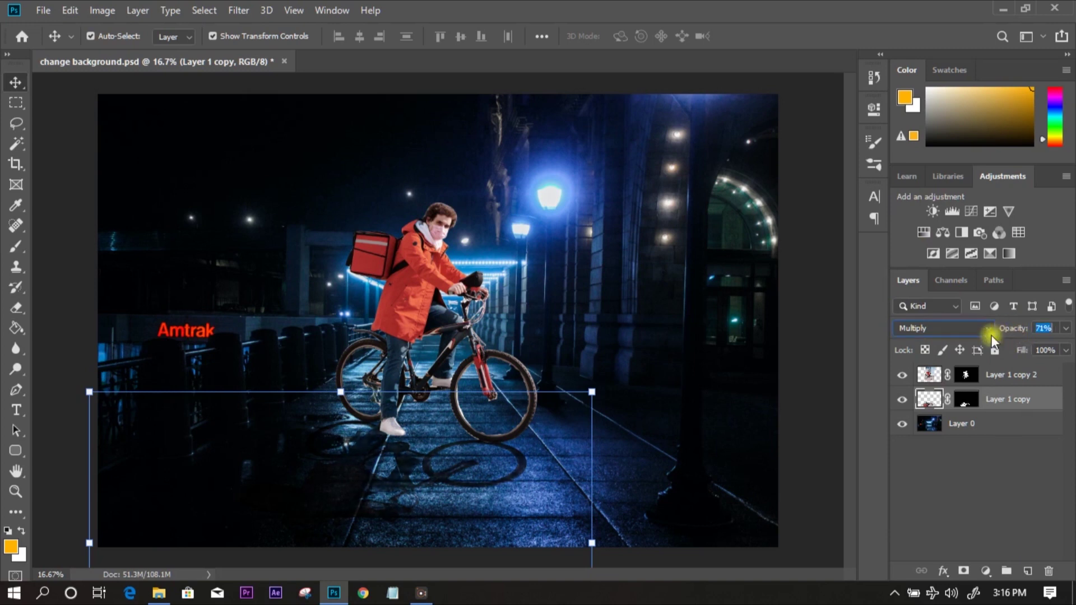
Darken Layer 1 copy 2 with a clipped Exposure adjustment, using exposure -1.56 and gamma correction 0.75.
{"action": "left_click", "coordinate": [996, 379]}
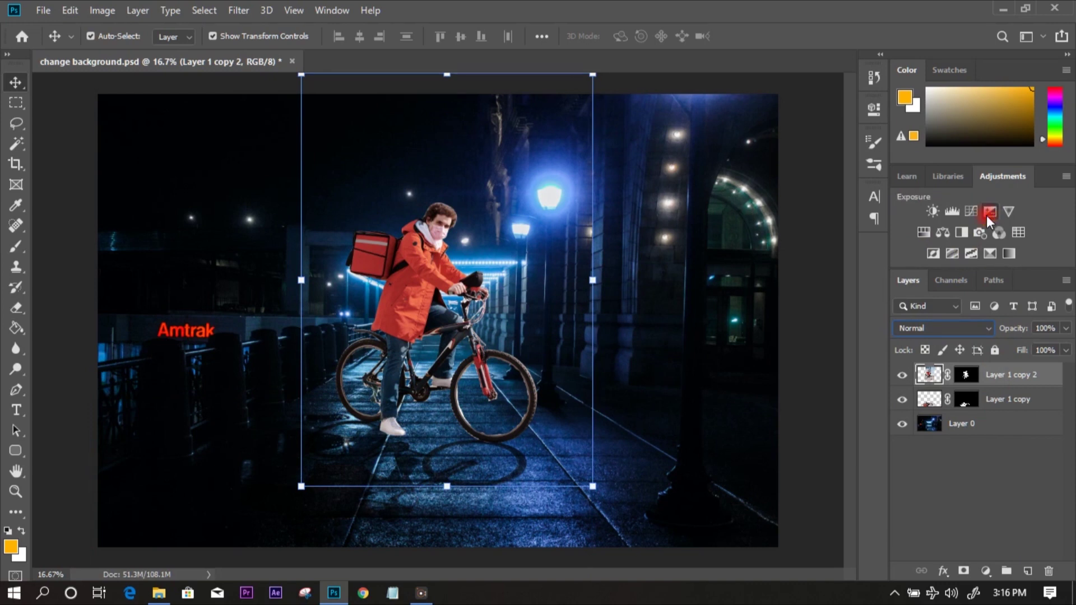
{"action": "left_click", "coordinate": [987, 212]}
{"action": "left_click_drag", "start_coordinate": [738, 194], "coordinate": [716, 193]}
{"action": "left_click_drag", "start_coordinate": [721, 257], "coordinate": [727, 255]}
{"action": "left_click", "coordinate": [737, 370]}
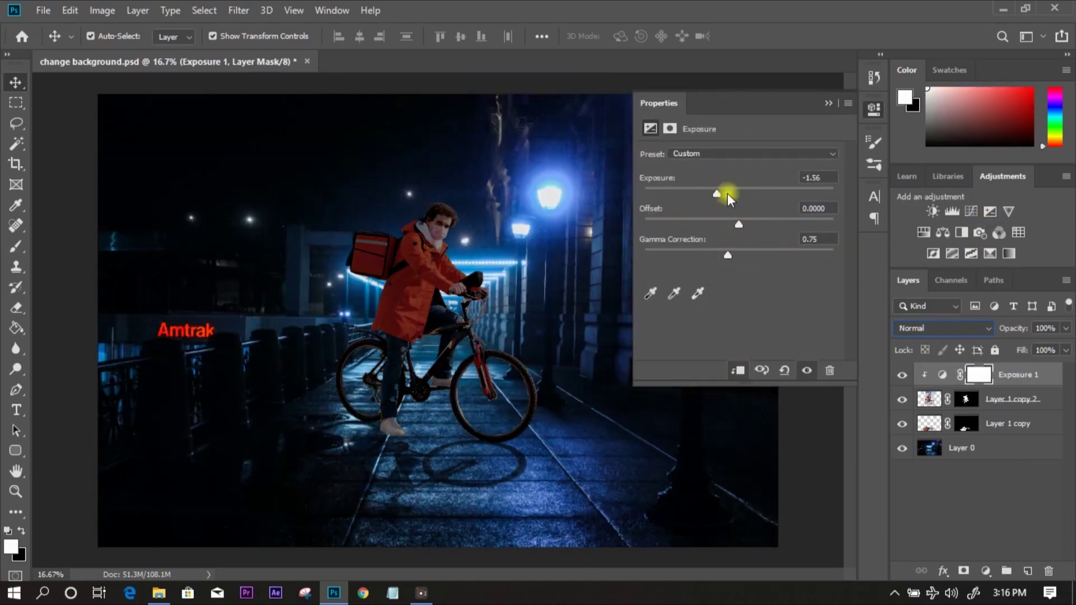
{"action": "left_click", "coordinate": [829, 103]}
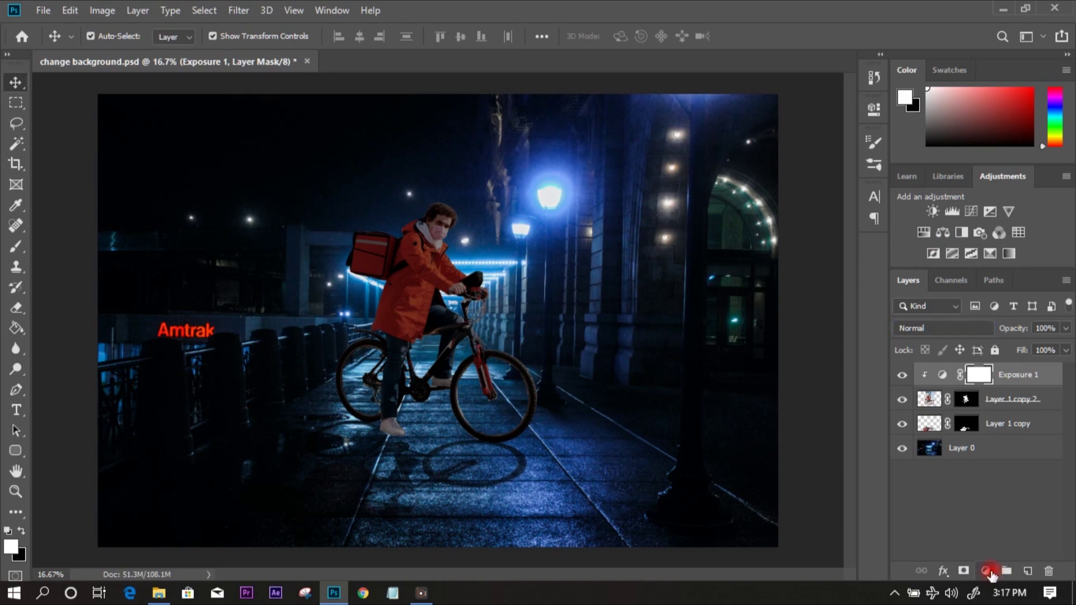
Add a solid colour fill layer in blue #3b8dfc on top and invert its mask to hide it.
{"action": "left_click", "coordinate": [987, 571]}
{"action": "left_click", "coordinate": [1025, 291]}
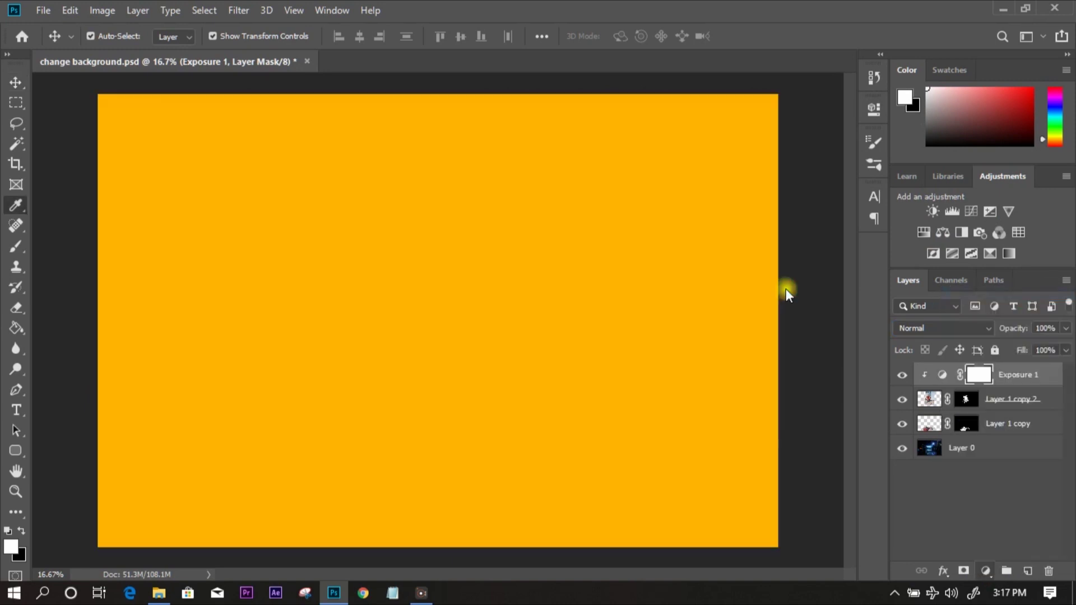
{"action": "left_click", "coordinate": [875, 246]}
{"action": "left_click", "coordinate": [811, 177]}
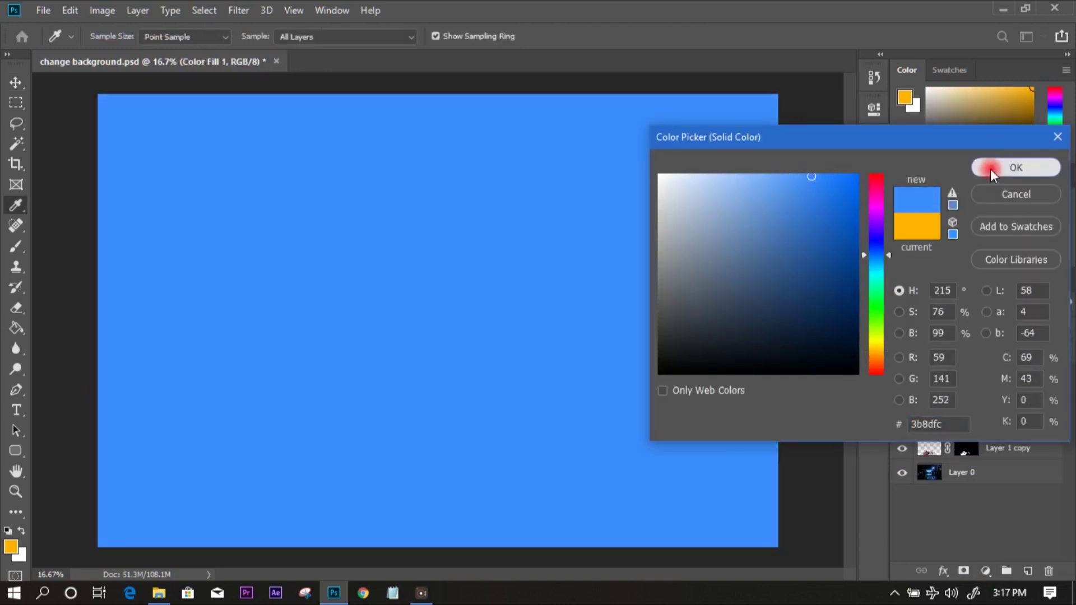
{"action": "left_click", "coordinate": [990, 168]}
{"action": "key", "text": "d"}
{"action": "key", "text": "ctrl+i"}
Paint a blue glow around the street lamp on the fill mask with a large soft brush at 100% opacity, and lower the layer's opacity.
{"action": "key", "text": "b"}
{"action": "key", "text": "bracketright"}
{"action": "key", "text": "bracketright"}
{"action": "key", "text": "bracketright"}
{"action": "key", "text": "bracketright"}
{"action": "key", "text": "bracketright"}
{"action": "key", "text": "bracketright"}
{"action": "key", "text": "bracketright"}
{"action": "key", "text": "bracketright"}
{"action": "key", "text": "bracketright"}
{"action": "left_click", "coordinate": [548, 192]}
{"action": "left_click", "coordinate": [361, 37]}
{"action": "left_click_drag", "start_coordinate": [359, 54], "coordinate": [408, 55]}
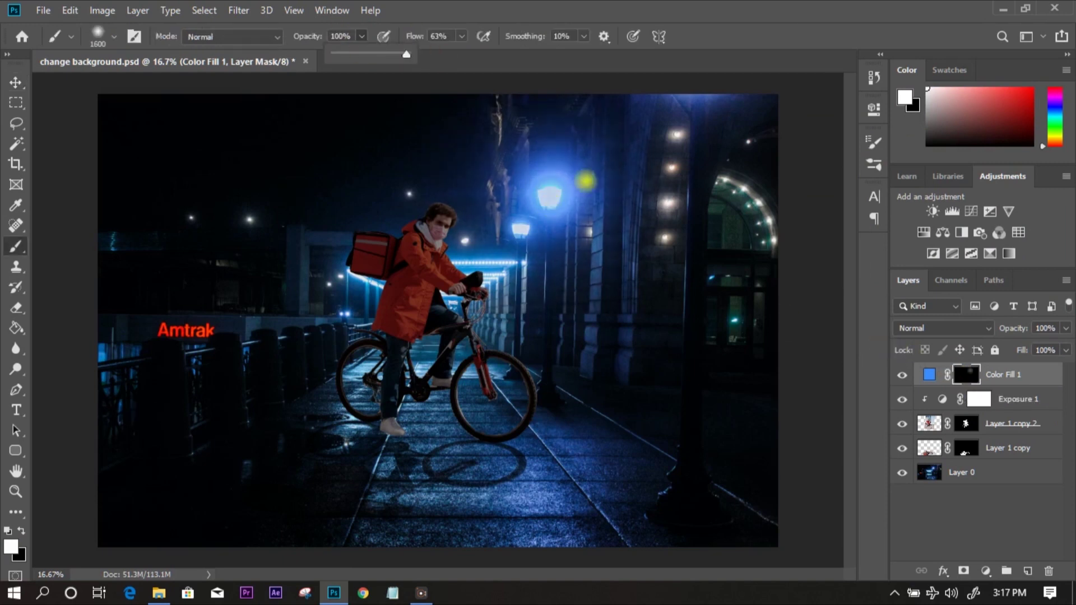
{"action": "left_click", "coordinate": [587, 182]}
{"action": "left_click", "coordinate": [695, 165]}
{"action": "left_click", "coordinate": [555, 197]}
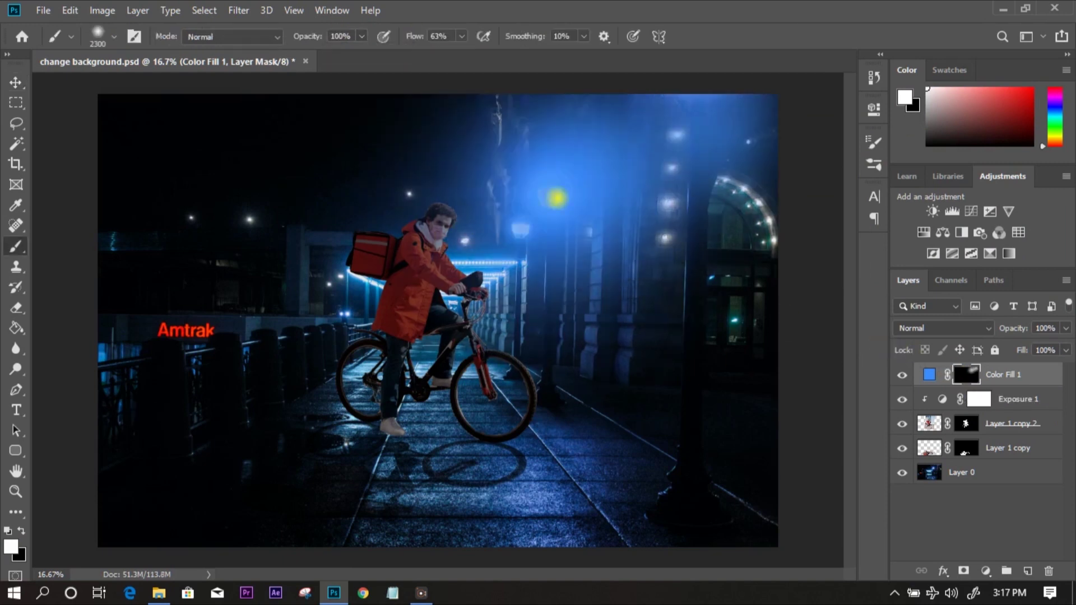
{"action": "left_click_drag", "start_coordinate": [1015, 328], "coordinate": [986, 331]}
Add a solid colour fill layer in black 000000 above the blue one and invert its mask.
{"action": "key", "text": "bracketleft"}
{"action": "key", "text": "bracketleft"}
{"action": "key", "text": "bracketleft"}
{"action": "key", "text": "bracketleft"}
{"action": "key", "text": "bracketleft"}
{"action": "key", "text": "bracketleft"}
{"action": "key", "text": "bracketleft"}
{"action": "key", "text": "bracketleft"}
{"action": "key", "text": "bracketleft"}
{"action": "key", "text": "bracketleft"}
{"action": "key", "text": "bracketleft"}
{"action": "key", "text": "bracketleft"}
{"action": "key", "text": "bracketleft"}
{"action": "key", "text": "bracketleft"}
{"action": "key", "text": "bracketleft"}
{"action": "key", "text": "bracketleft"}
{"action": "left_click", "coordinate": [985, 571]}
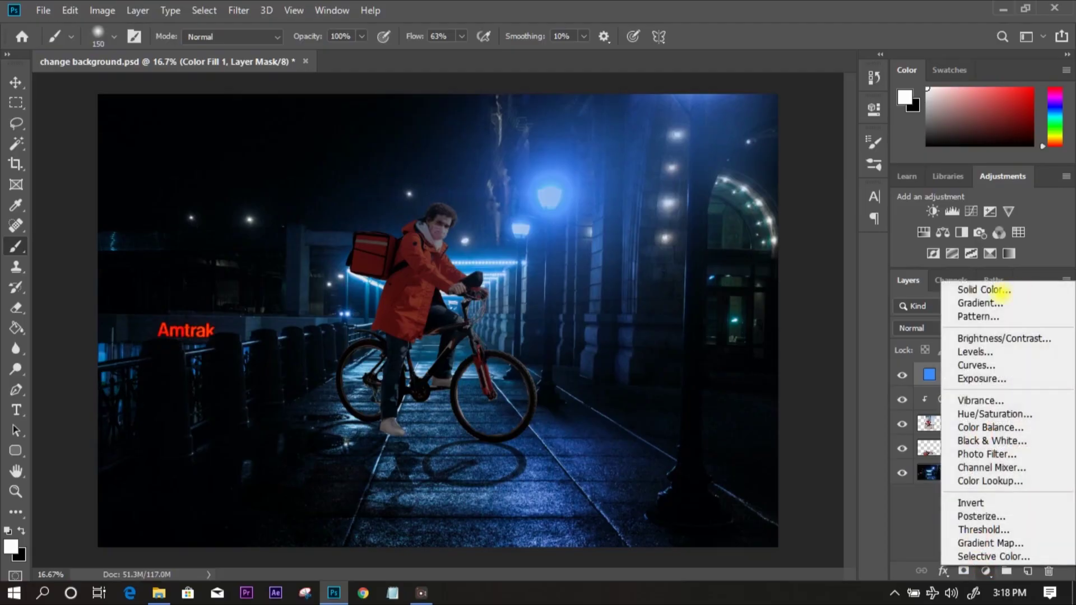
{"action": "left_click", "coordinate": [1001, 296]}
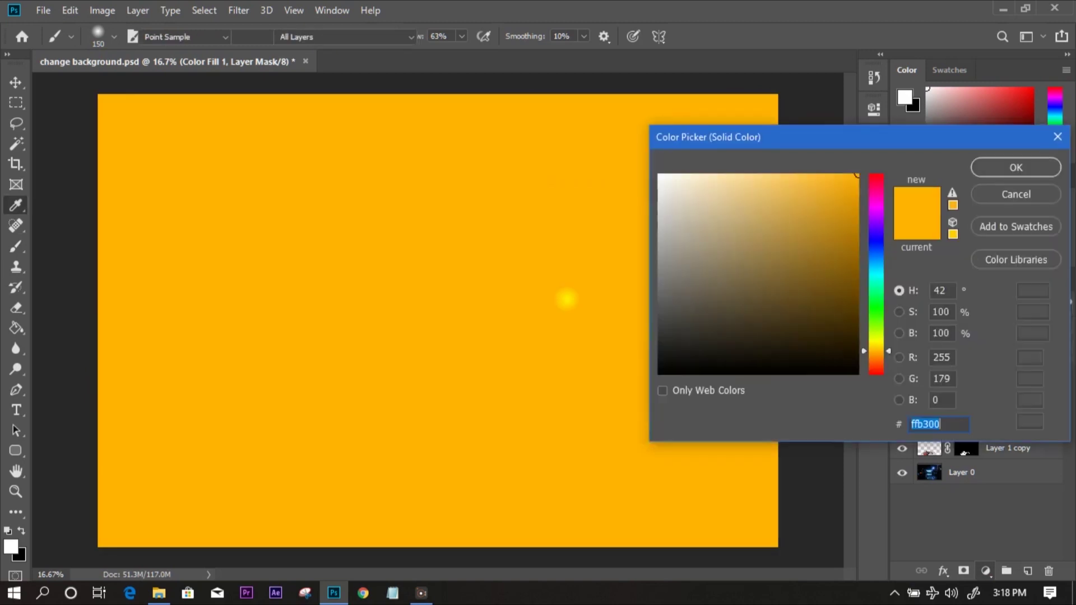
{"action": "type", "text": "000000"}
{"action": "left_click", "coordinate": [1014, 166]}
{"action": "left_click", "coordinate": [970, 374]}
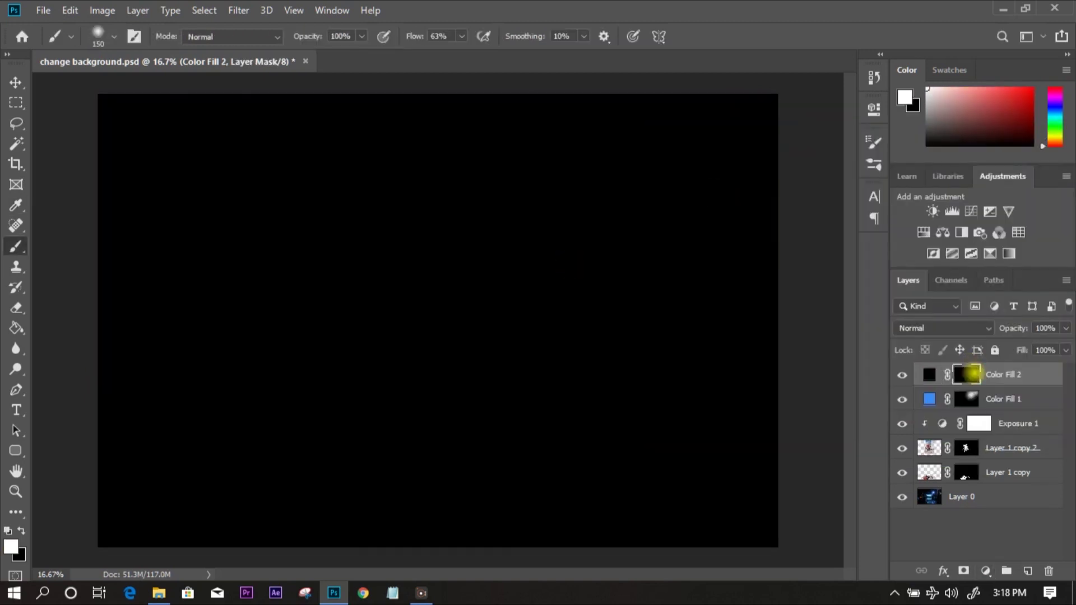
{"action": "key", "text": "ctrl+i"}
Paint a contact shadow under the front wheel on the black fill's mask with a size 60 brush at 33% opacity.
{"action": "scroll", "coordinate": [486, 436], "scroll_direction": "up", "scroll_amount": 2}
{"action": "scroll", "coordinate": [486, 436], "scroll_direction": "up", "scroll_amount": 2}
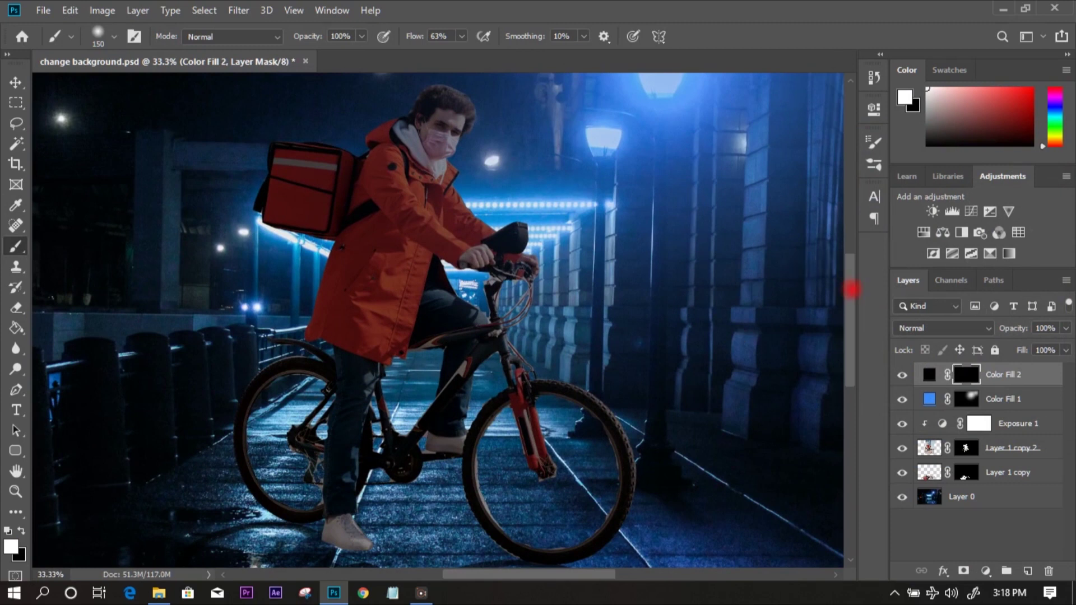
{"action": "scroll", "coordinate": [846, 345], "scroll_direction": "down", "scroll_amount": 3}
{"action": "key", "text": "bracketleft"}
{"action": "key", "text": "bracketleft"}
{"action": "key", "text": "bracketleft"}
{"action": "key", "text": "bracketleft"}
{"action": "key", "text": "bracketleft"}
{"action": "key", "text": "bracketleft"}
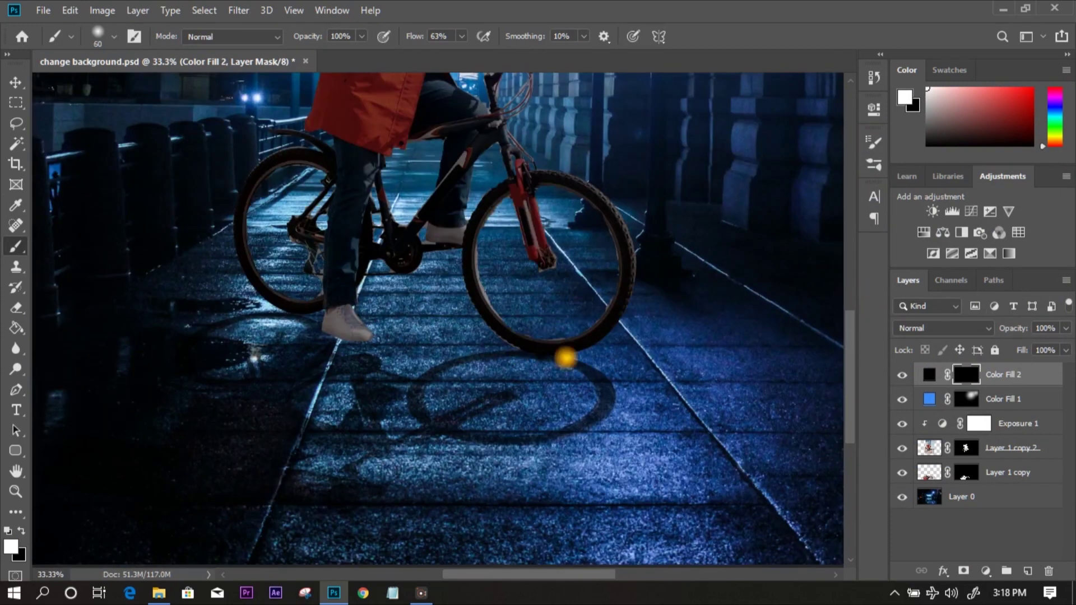
{"action": "left_click_drag", "start_coordinate": [361, 36], "coordinate": [317, 56]}
{"action": "mouse_move", "coordinate": [569, 355]}
{"action": "left_mouse_down"}
{"action": "mouse_move", "coordinate": [499, 302]}
{"action": "mouse_move", "coordinate": [506, 345]}
{"action": "mouse_move", "coordinate": [581, 350]}
{"action": "left_mouse_up"}
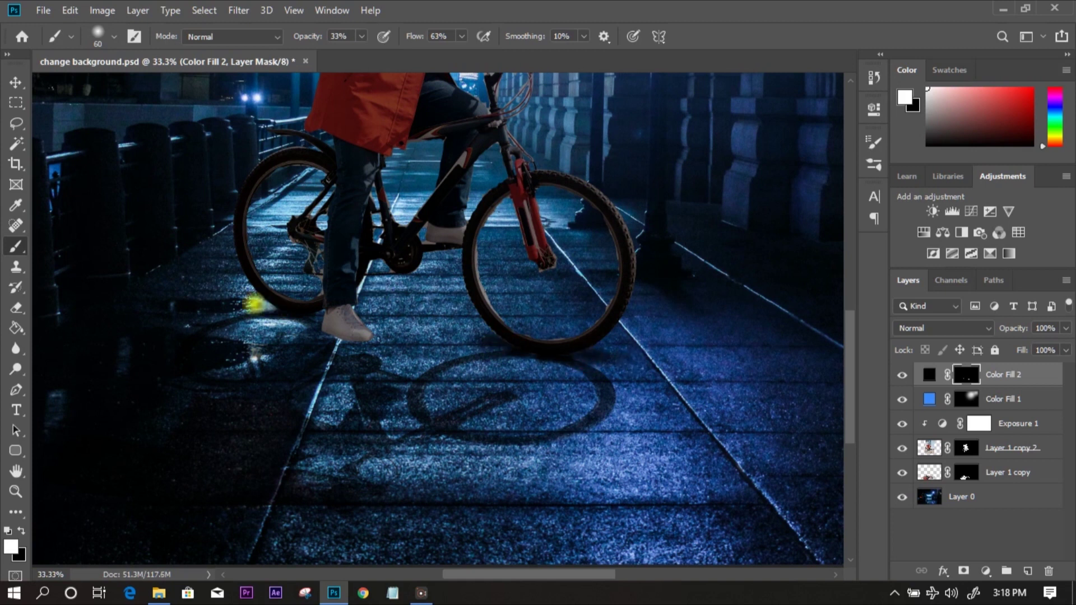
Shade the ground under the rear wheel and shoe at 59% brush opacity, and set the Color Fill 2 layer's opacity to 85%.
{"action": "left_click_drag", "start_coordinate": [362, 36], "coordinate": [379, 53]}
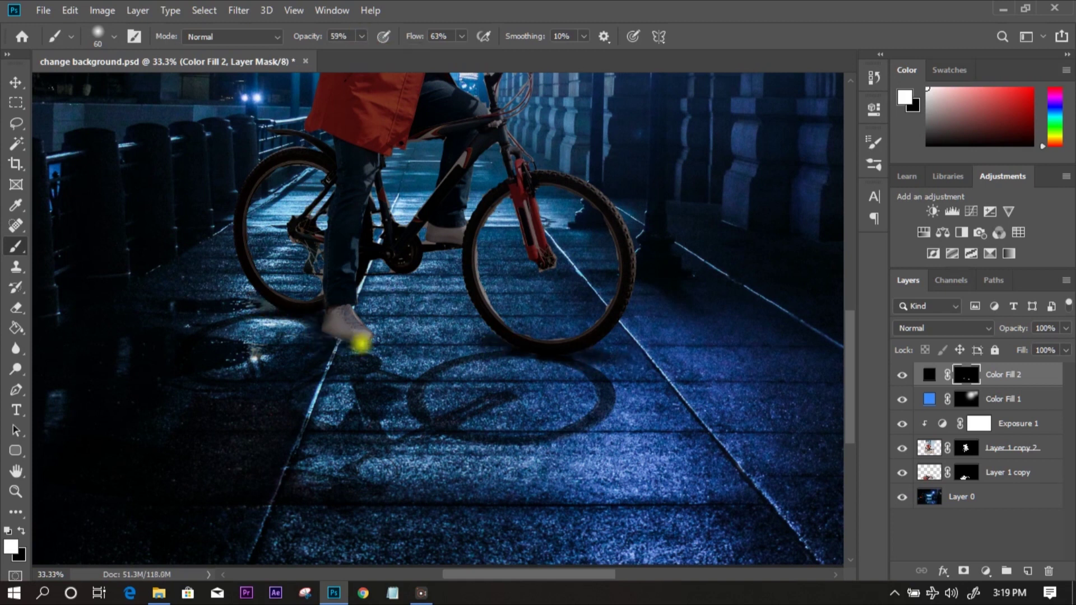
{"action": "key", "text": "ctrl+0"}
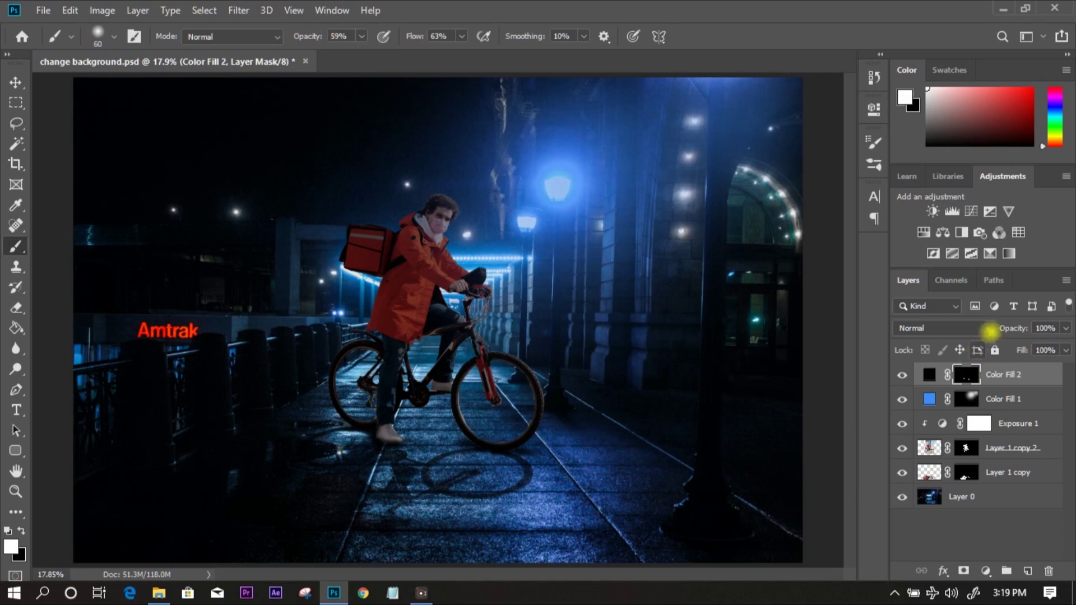
{"action": "left_click_drag", "start_coordinate": [1013, 324], "coordinate": [1003, 324]}
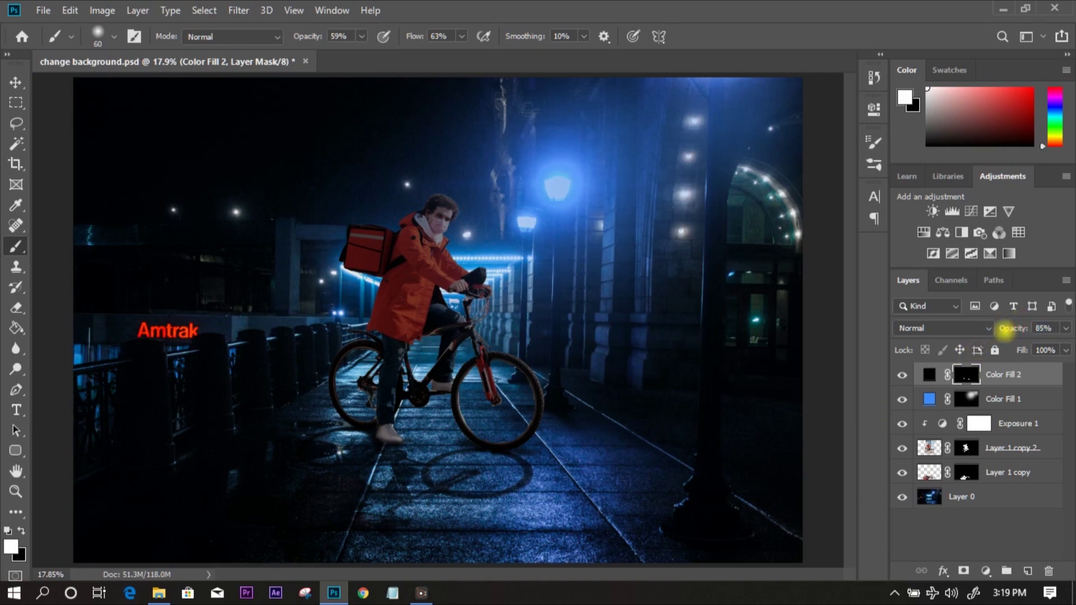
{"action": "left_click", "coordinate": [929, 374]}
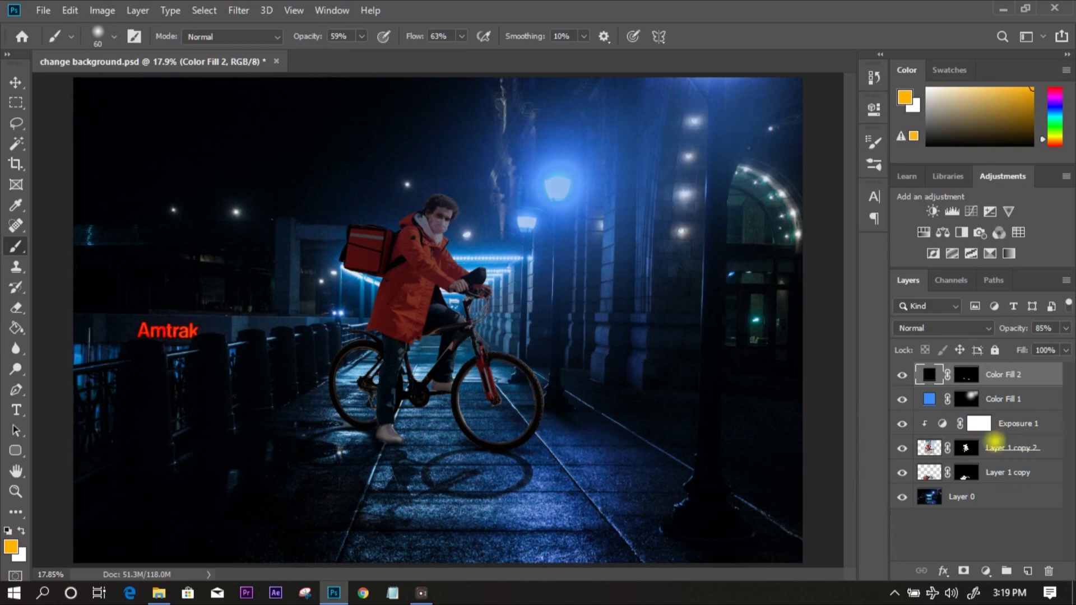
Add a clipped Hue/Saturation adjustment above Layer 1 copy 2 with Colorize on, hue 200, saturation 70 and lightness +49.
{"action": "left_click", "coordinate": [994, 453]}
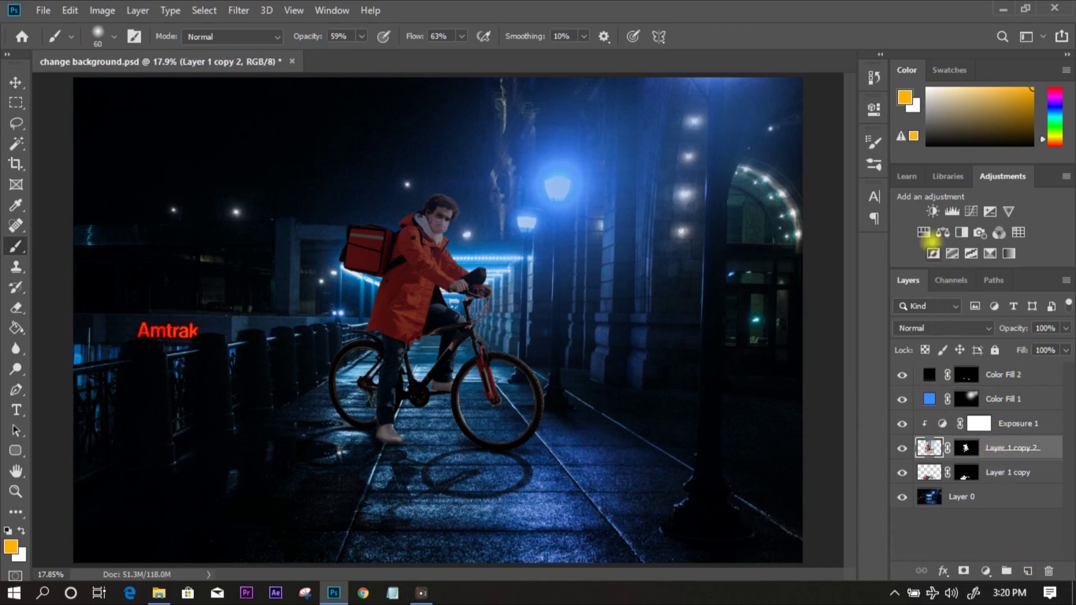
{"action": "left_click", "coordinate": [924, 231]}
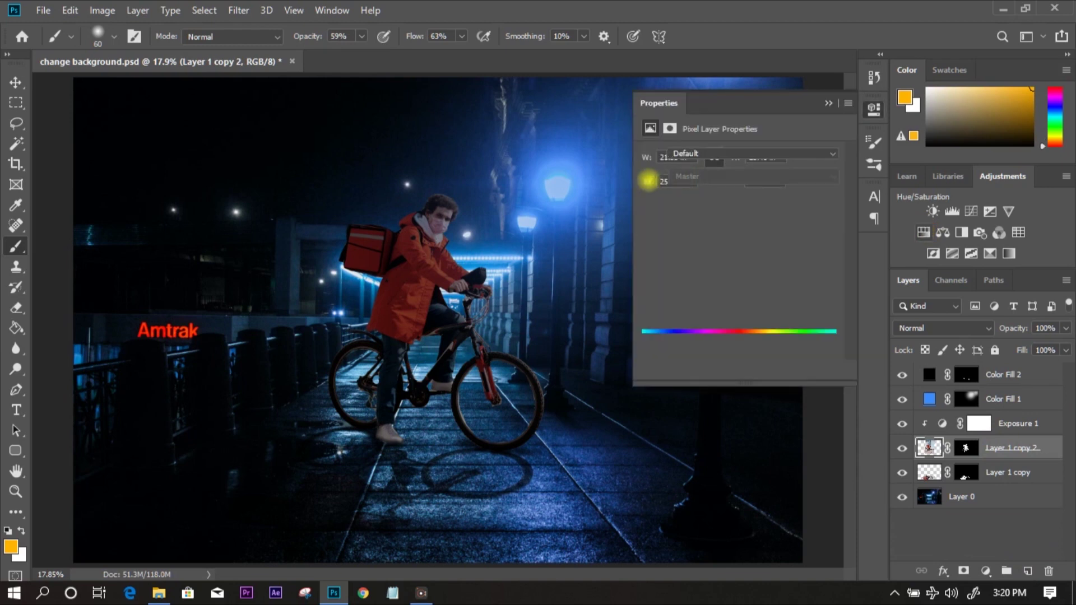
{"action": "left_click", "coordinate": [723, 298]}
{"action": "left_click", "coordinate": [741, 244]}
{"action": "left_click_drag", "start_coordinate": [693, 213], "coordinate": [750, 214]}
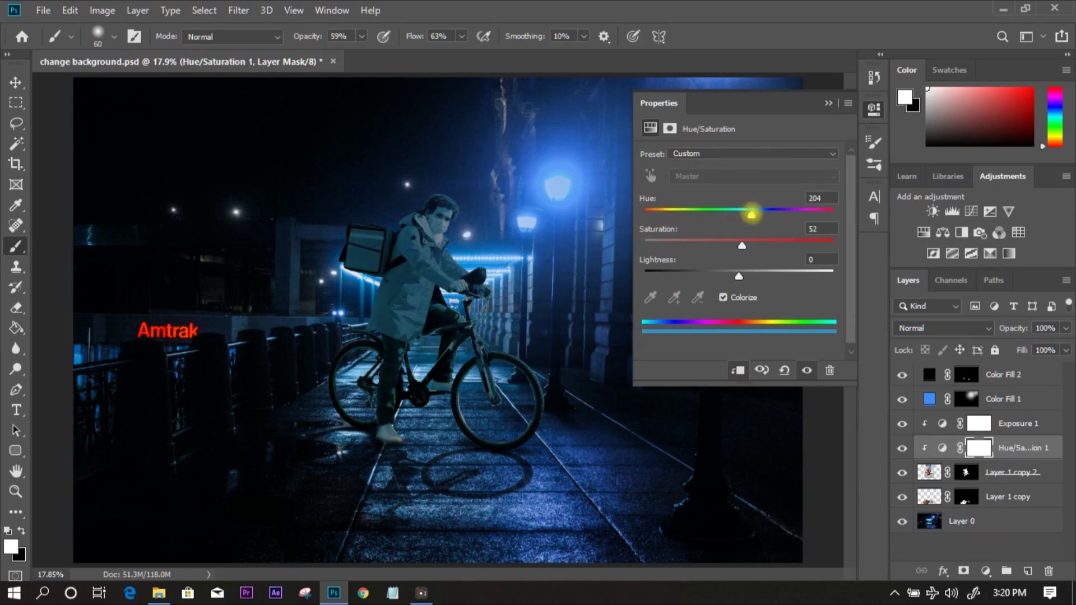
{"action": "left_click_drag", "start_coordinate": [781, 244], "coordinate": [775, 245]}
{"action": "left_click_drag", "start_coordinate": [739, 275], "coordinate": [785, 275]}
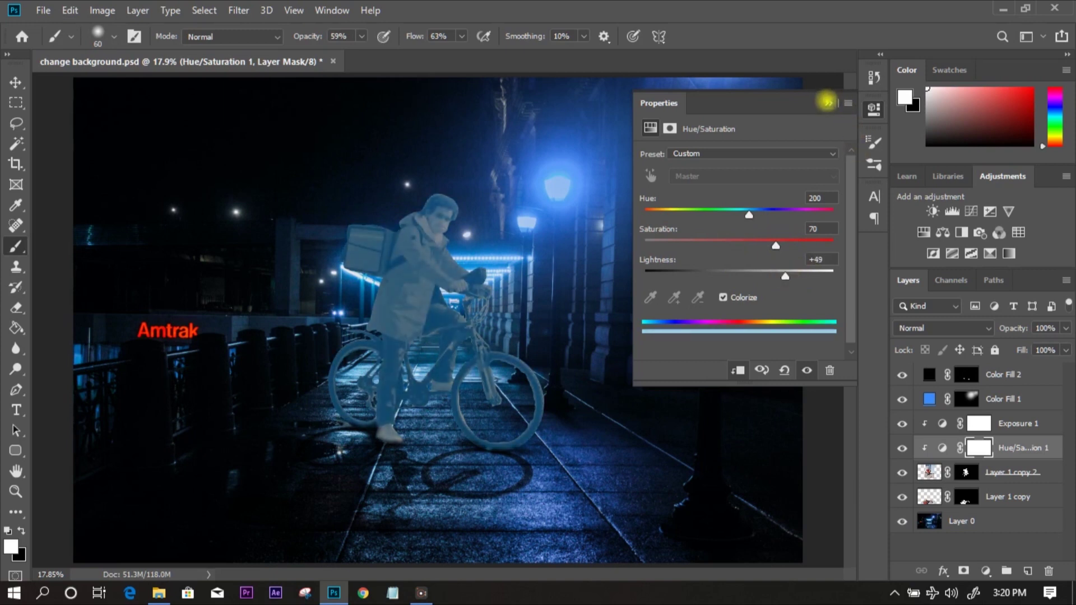
{"action": "left_click", "coordinate": [827, 102]}
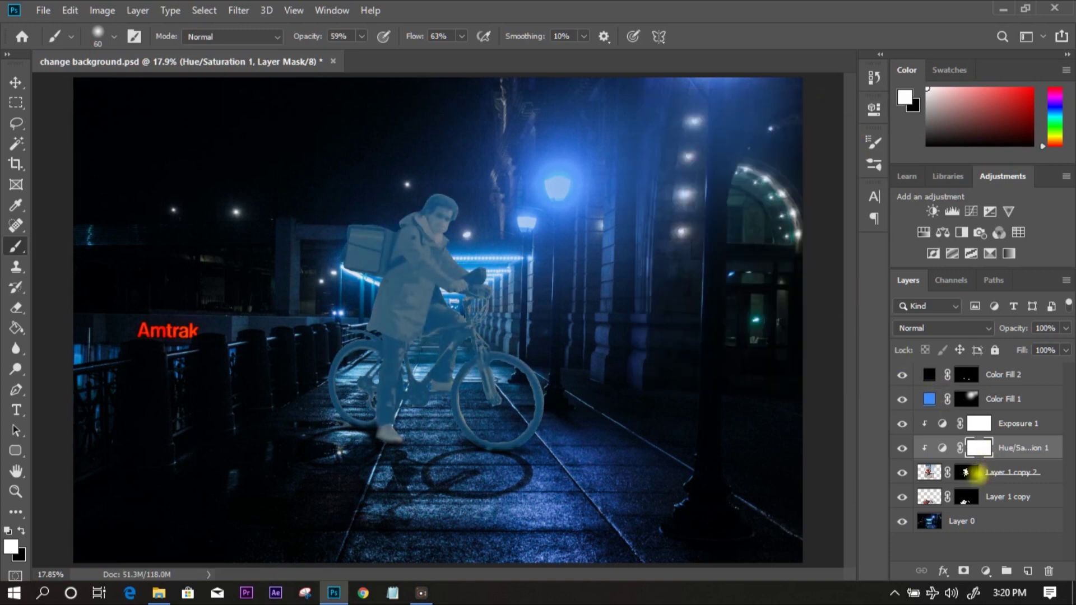
In the Hue/Saturation layer's blending options, set the black Blend If point for the underlying layer to 91.
{"action": "left_click", "coordinate": [966, 472]}
{"action": "right_click", "coordinate": [989, 444]}
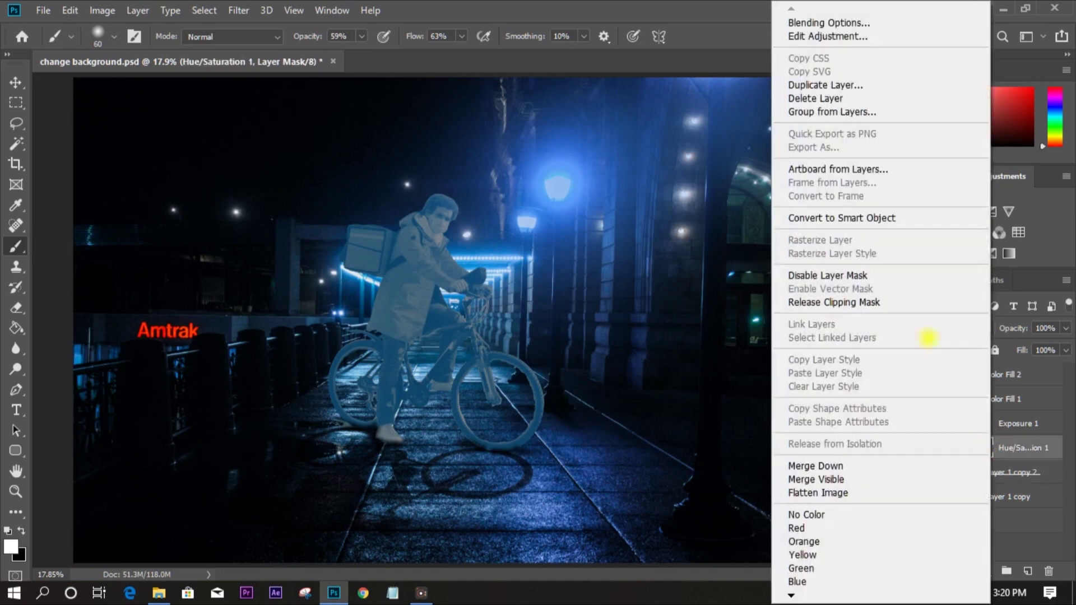
{"action": "left_click", "coordinate": [848, 24]}
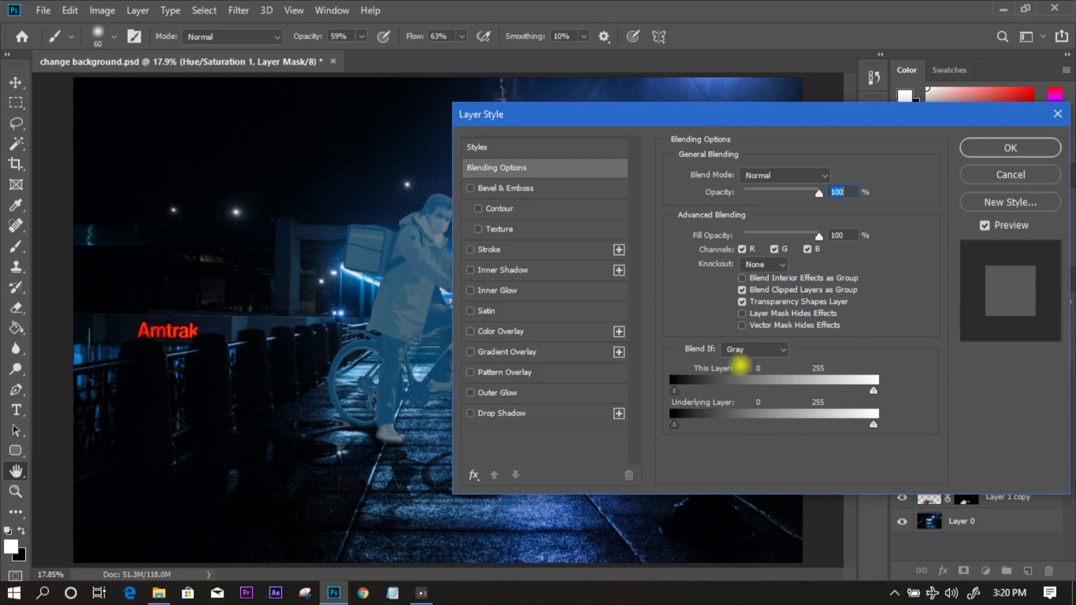
{"action": "left_click_drag", "start_coordinate": [682, 424], "coordinate": [744, 415]}
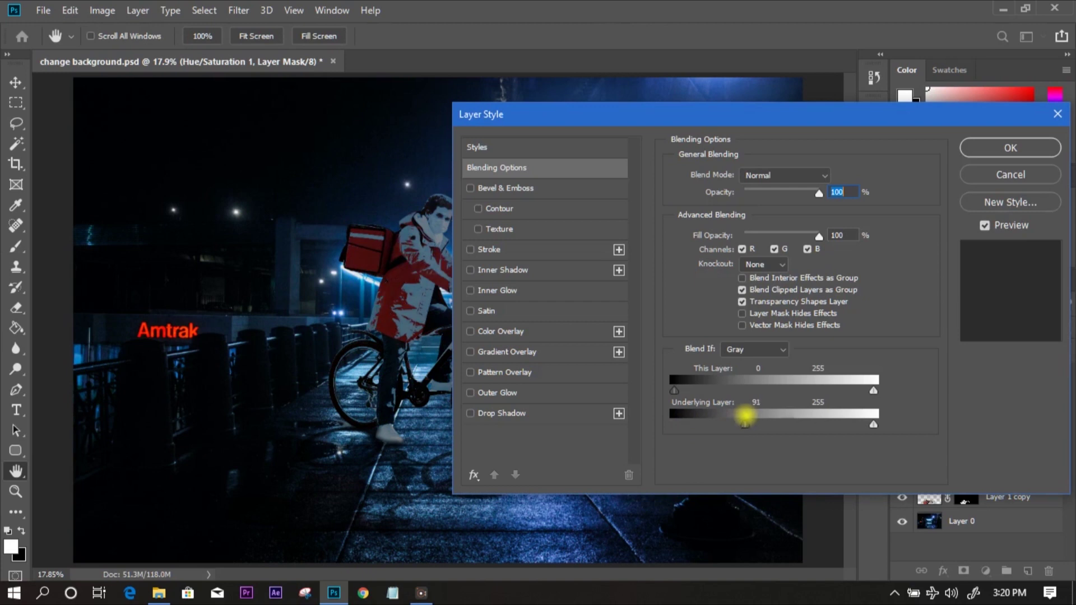
{"action": "left_click", "coordinate": [976, 148]}
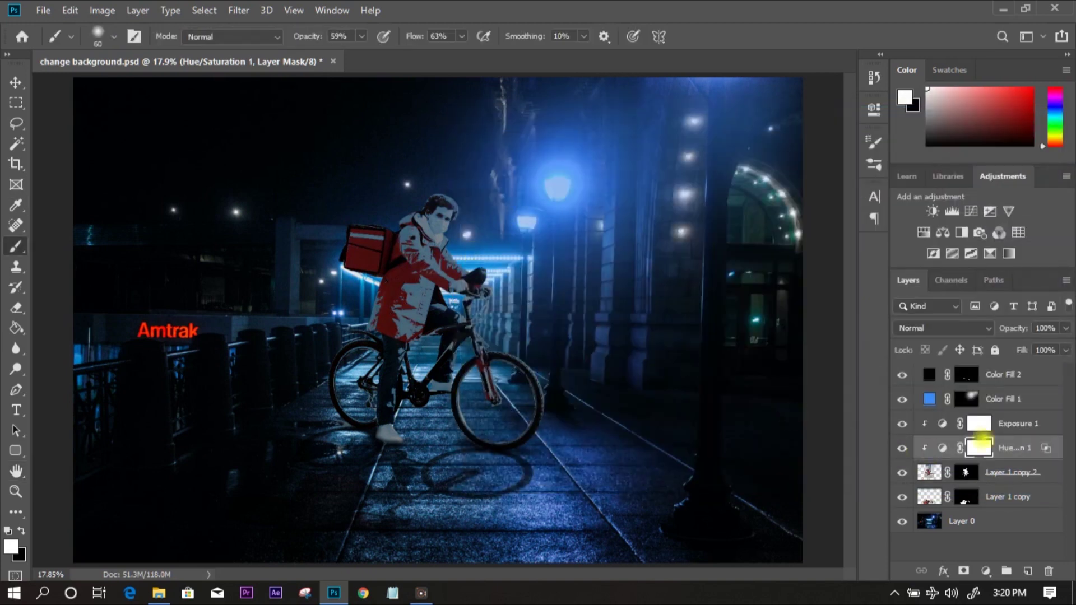
Invert the Hue/Saturation mask and paint blue highlights along the jacket's shoulder and near sleeve with a small soft brush.
{"action": "key", "text": "ctrl+i"}
{"action": "key", "text": "ctrl+plus"}
{"action": "key", "text": "ctrl+plus"}
{"action": "key", "text": "ctrl+plus"}
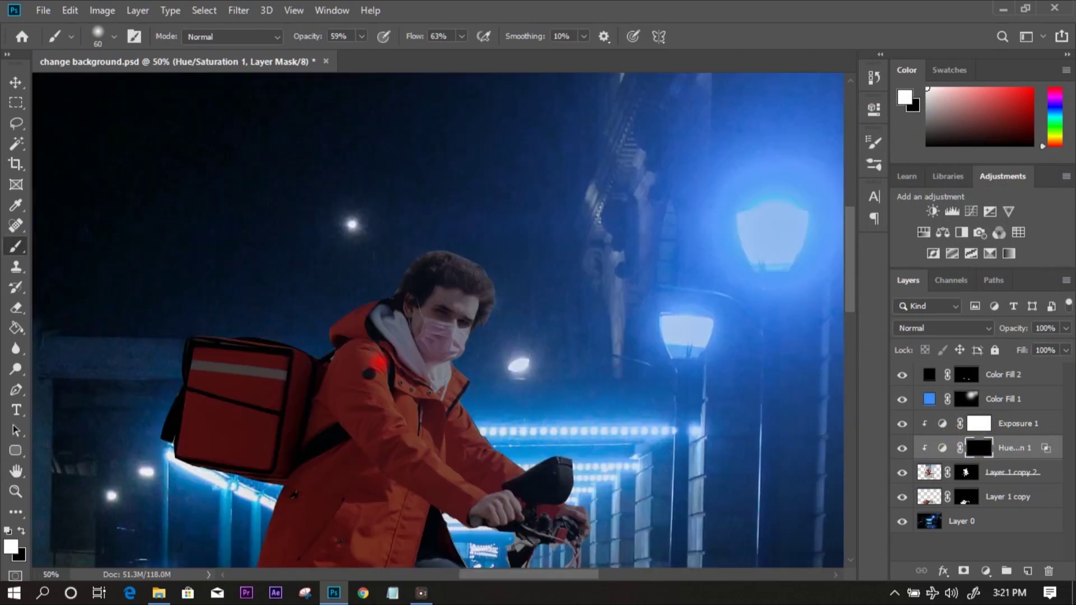
{"action": "key", "text": "bracketleft"}
{"action": "key", "text": "bracketleft"}
{"action": "key", "text": "bracketleft"}
{"action": "key", "text": "bracketleft"}
{"action": "key", "text": "bracketleft"}
{"action": "mouse_move", "coordinate": [385, 368]}
{"action": "left_mouse_down"}
{"action": "mouse_move", "coordinate": [404, 417]}
{"action": "mouse_move", "coordinate": [485, 494]}
{"action": "left_mouse_up"}
{"action": "left_click_drag", "start_coordinate": [362, 345], "coordinate": [378, 348]}
Extend the highlights along the jacket's sleeves with a size 35 brush at 51% opacity.
{"action": "key", "text": "8"}
{"action": "key", "text": "4"}
{"action": "left_click_drag", "start_coordinate": [361, 36], "coordinate": [347, 53]}
{"action": "key", "text": "bracketright"}
{"action": "key", "text": "bracketright"}
{"action": "key", "text": "bracketright"}
{"action": "key", "text": "bracketright"}
{"action": "key", "text": "bracketright"}
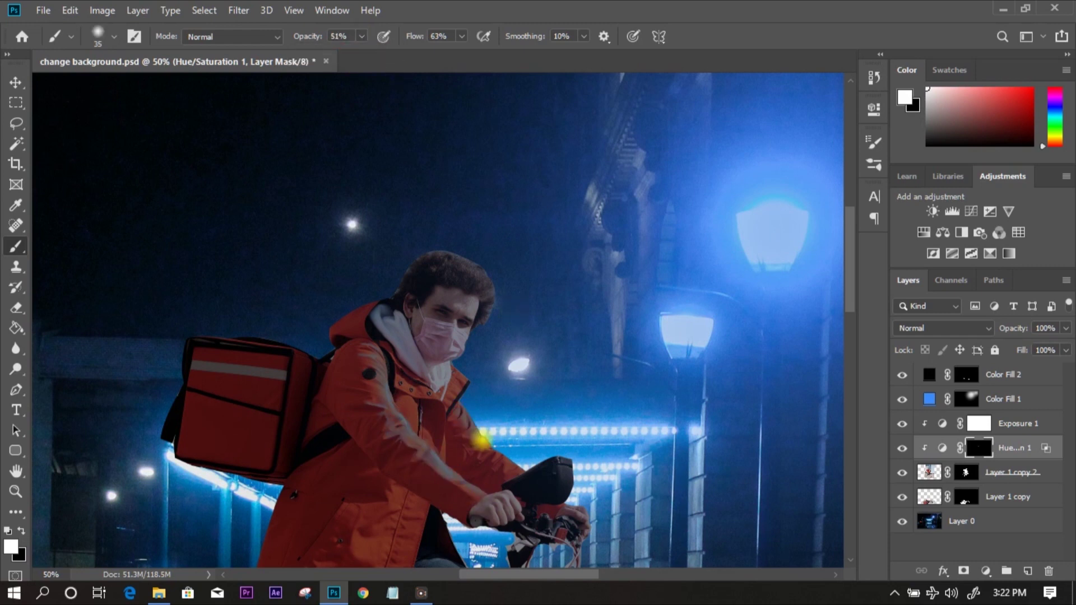
Paint a fine highlight along the cyclist's near hand, starting from a size 9 brush.
{"action": "key", "text": "bracketleft"}
{"action": "key", "text": "bracketleft"}
{"action": "key", "text": "bracketleft"}
{"action": "key", "text": "bracketleft"}
{"action": "key", "text": "bracketleft"}
{"action": "key", "text": "bracketleft"}
{"action": "scroll", "coordinate": [548, 434], "scroll_direction": "up", "scroll_amount": 1}
{"action": "scroll", "coordinate": [547, 435], "scroll_direction": "down", "scroll_amount": 5}
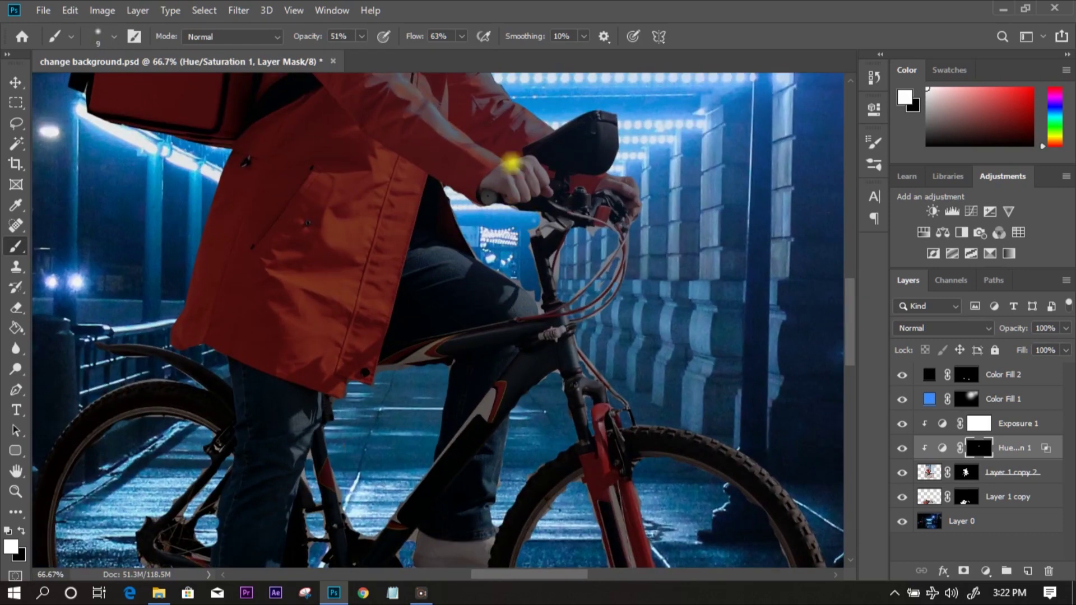
{"action": "key", "text": "9"}
{"action": "mouse_move", "coordinate": [511, 163]}
{"action": "left_mouse_down"}
{"action": "mouse_move", "coordinate": [520, 180]}
{"action": "mouse_move", "coordinate": [539, 168]}
{"action": "left_mouse_up"}
Paint blue light on the front wheel's tyre and rim with a size 45 brush at 100% opacity.
{"action": "key", "text": "bracketright"}
{"action": "key", "text": "bracketright"}
{"action": "key", "text": "bracketright"}
{"action": "key", "text": "bracketright"}
{"action": "key", "text": "bracketright"}
{"action": "key", "text": "0"}
{"action": "key", "text": "bracketright"}
{"action": "key", "text": "bracketright"}
{"action": "key", "text": "bracketright"}
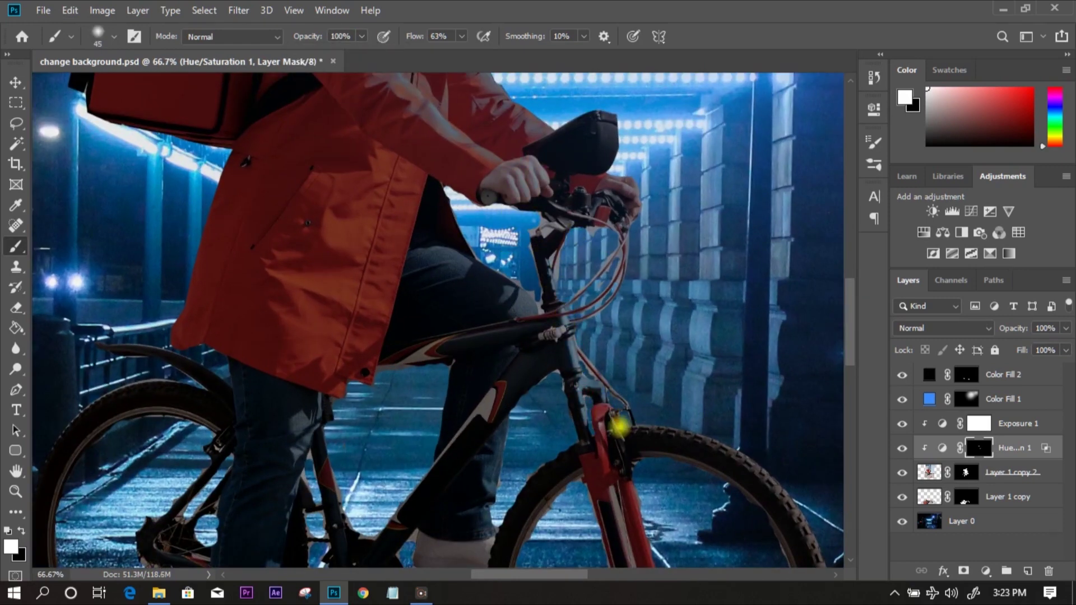
{"action": "left_click", "coordinate": [850, 321]}
{"action": "left_click_drag", "start_coordinate": [850, 321], "coordinate": [850, 370]}
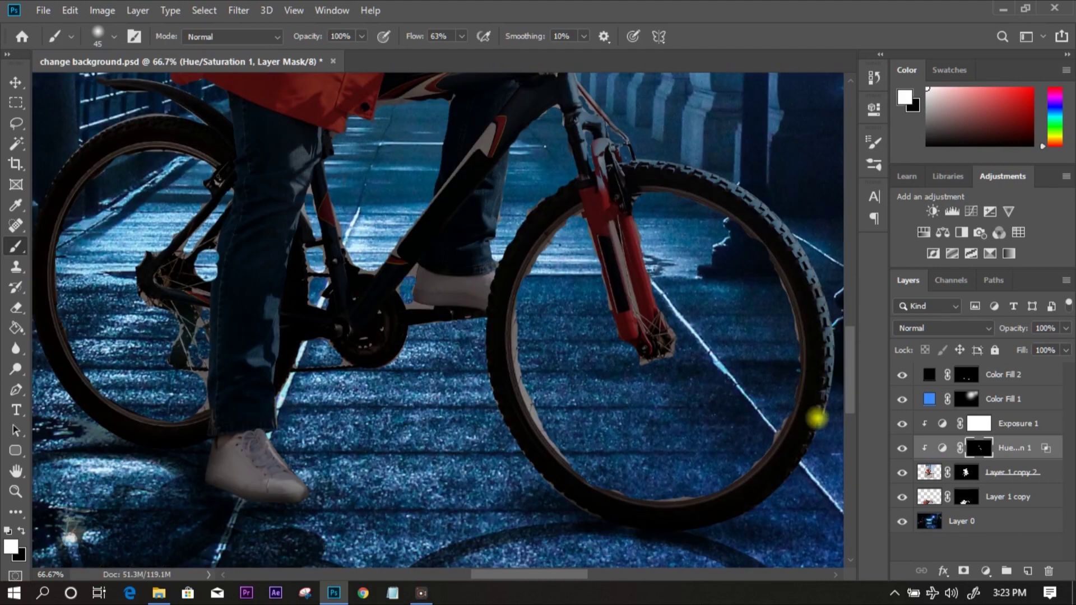
{"action": "left_click", "coordinate": [514, 312]}
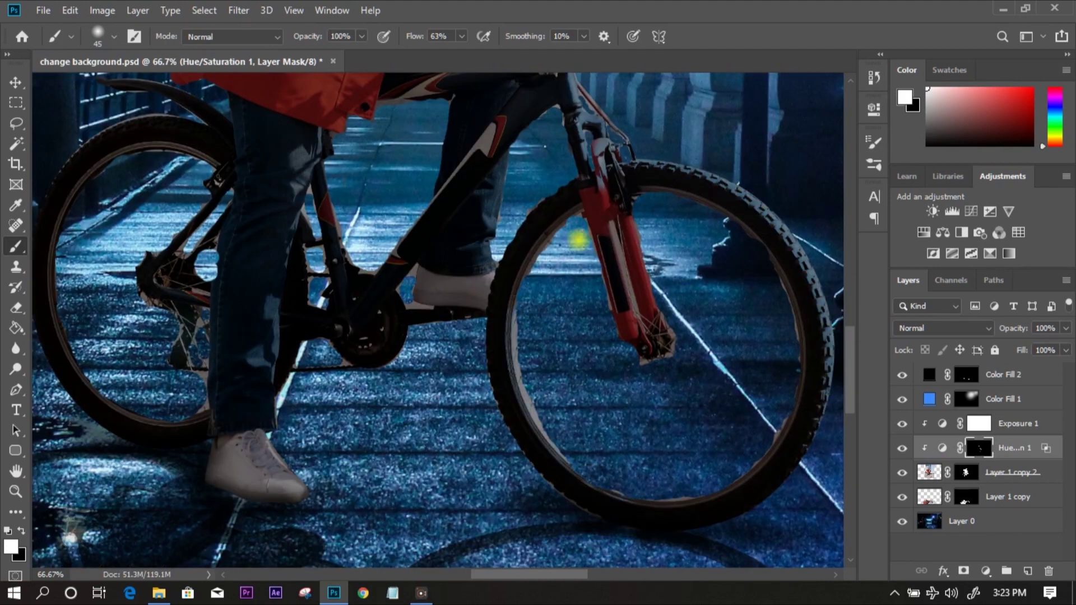
Touch up the highlights around the handlebar and its mounted bag with a size 15 brush.
{"action": "left_click_drag", "start_coordinate": [850, 359], "coordinate": [849, 295]}
{"action": "key", "text": "bracketleft"}
{"action": "key", "text": "bracketleft"}
{"action": "key", "text": "bracketleft"}
{"action": "key", "text": "bracketleft"}
{"action": "key", "text": "bracketleft"}
{"action": "key", "text": "bracketleft"}
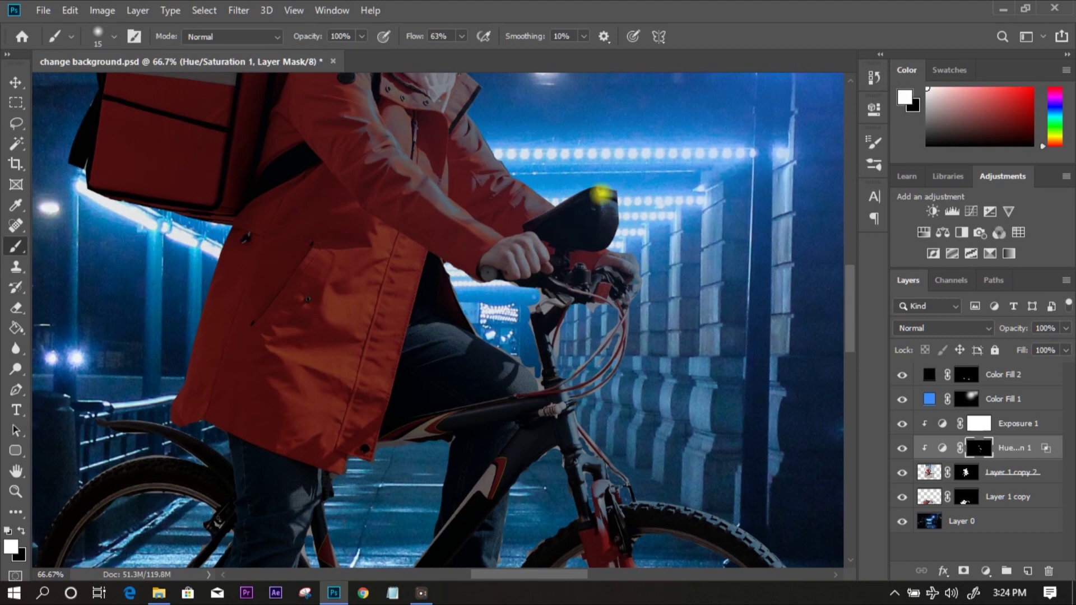
{"action": "scroll", "coordinate": [591, 213], "scroll_direction": "up", "scroll_amount": 1}
Paint blue light over the cyclist's raised knee and thigh with a size 60 brush.
{"action": "key", "text": "bracketright"}
{"action": "key", "text": "bracketright"}
{"action": "key", "text": "bracketright"}
{"action": "key", "text": "bracketright"}
{"action": "key", "text": "bracketright"}
{"action": "key", "text": "bracketright"}
{"action": "key", "text": "bracketright"}
{"action": "key", "text": "bracketright"}
{"action": "key", "text": "bracketright"}
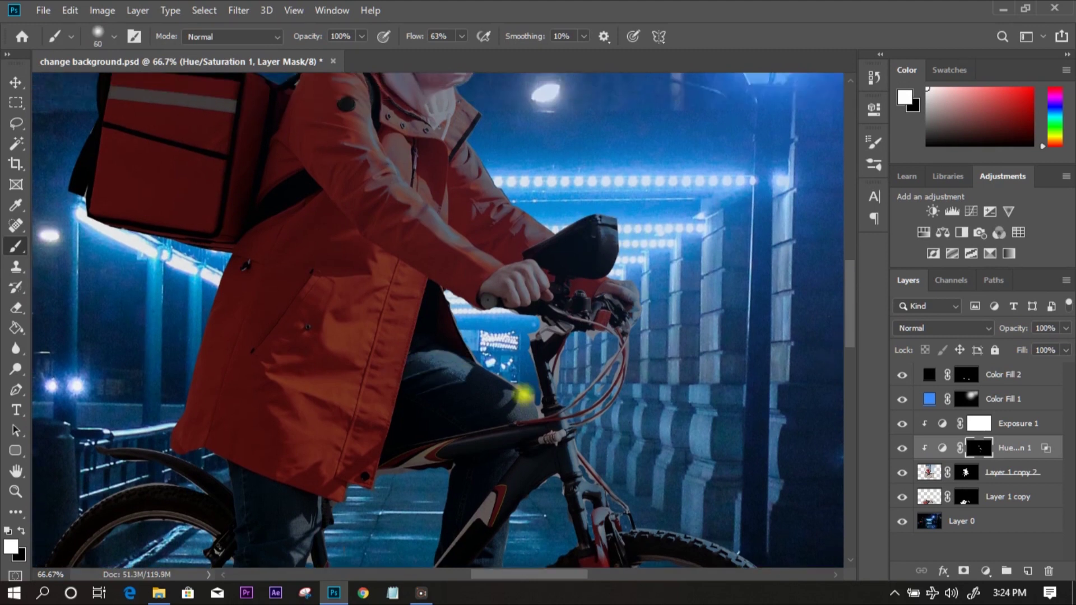
Paint a faint blue sheen down the front of the jacket with a size 60 brush at 11% opacity.
{"action": "key", "text": "3"}
{"action": "key", "text": "7"}
{"action": "key", "text": "bracketright"}
{"action": "key", "text": "bracketright"}
{"action": "key", "text": "bracketright"}
{"action": "key", "text": "1"}
{"action": "key", "text": "1"}
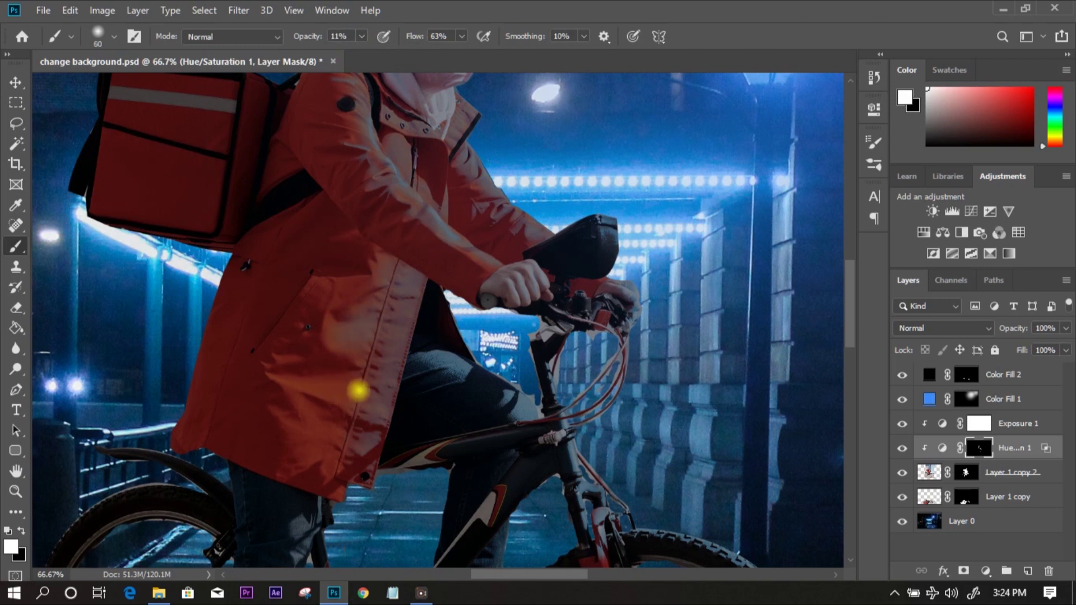
{"action": "key", "text": "ctrl+0"}
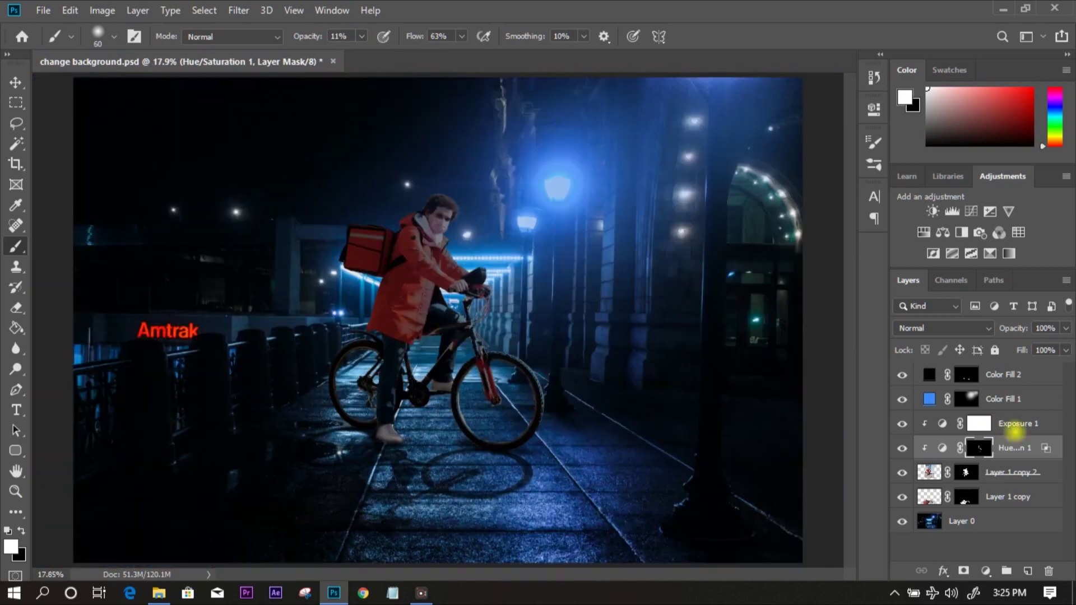
Duplicate the Hue/Saturation 1 layer and strengthen the blue light on the cyclist with a brush at 92% opacity.
{"action": "key", "text": "ctrl+j"}
{"action": "key", "text": "ctrl+plus"}
{"action": "key", "text": "ctrl+plus"}
{"action": "key", "text": "ctrl+plus"}
{"action": "key", "text": "ctrl+plus"}
{"action": "scroll", "coordinate": [465, 286], "scroll_direction": "up", "scroll_amount": 6}
{"action": "left_click", "coordinate": [363, 36]}
{"action": "left_click_drag", "start_coordinate": [359, 54], "coordinate": [423, 54]}
{"action": "left_click_drag", "start_coordinate": [492, 258], "coordinate": [493, 315]}
{"action": "scroll", "coordinate": [590, 333], "scroll_direction": "down", "scroll_amount": 6}
{"action": "key", "text": "ctrl+minus"}
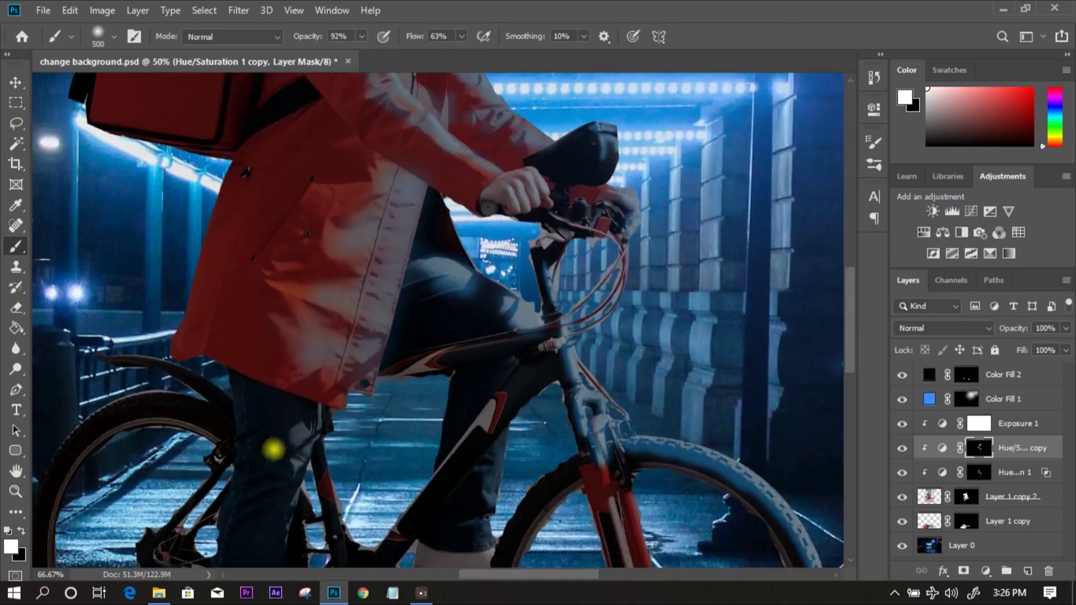
{"action": "key", "text": "ctrl+minus"}
{"action": "key", "text": "ctrl+minus"}
{"action": "key", "text": "x"}
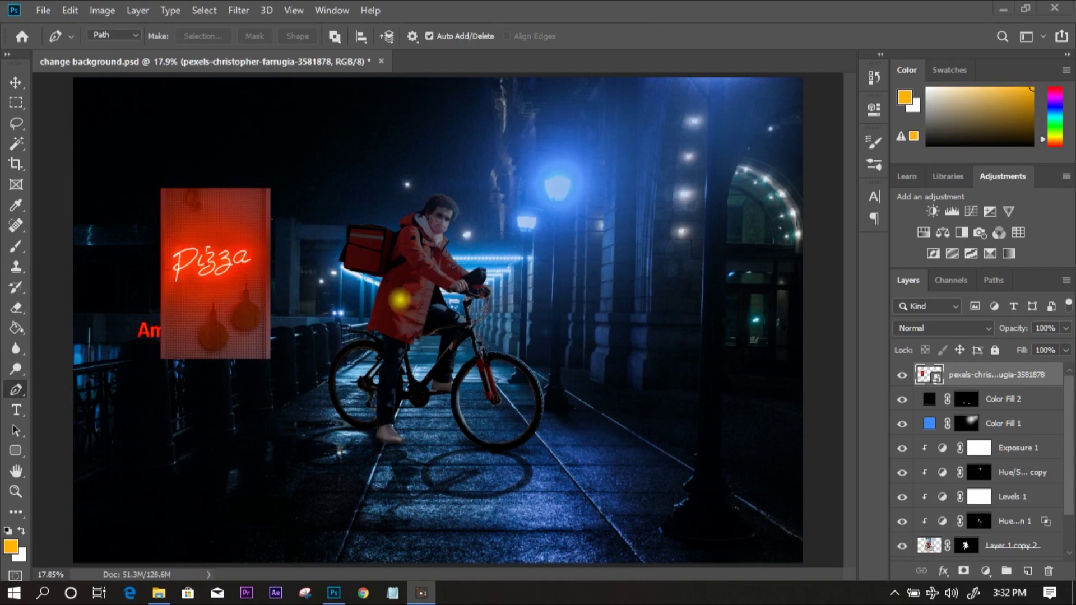
Rasterize the pizza sign layer and delete the strips above and below the neon lettering.
{"action": "left_click", "coordinate": [930, 375]}
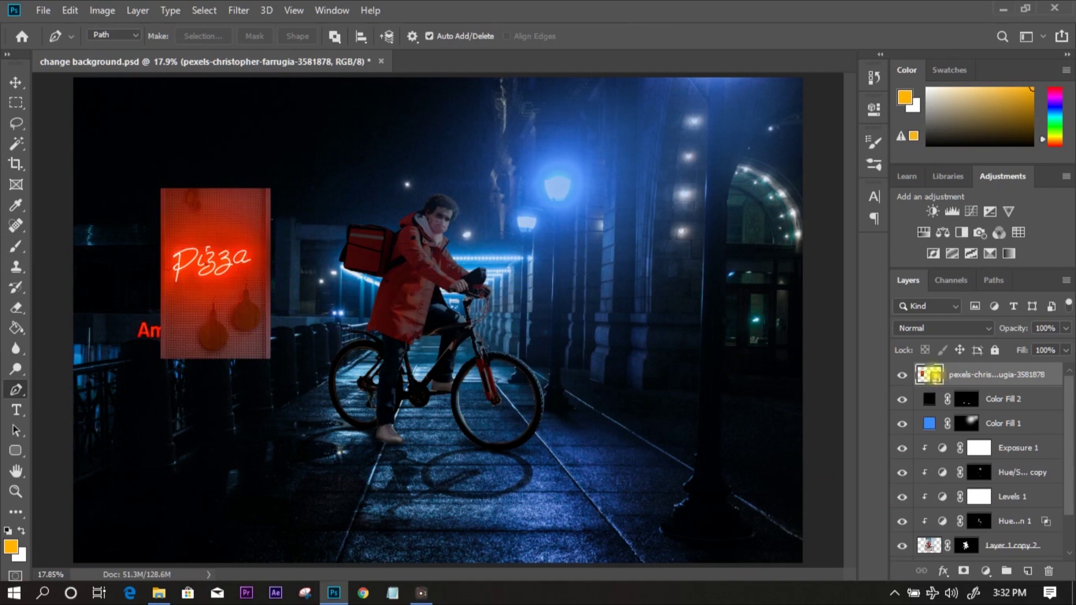
{"action": "right_click", "coordinate": [978, 370]}
{"action": "left_click", "coordinate": [779, 280]}
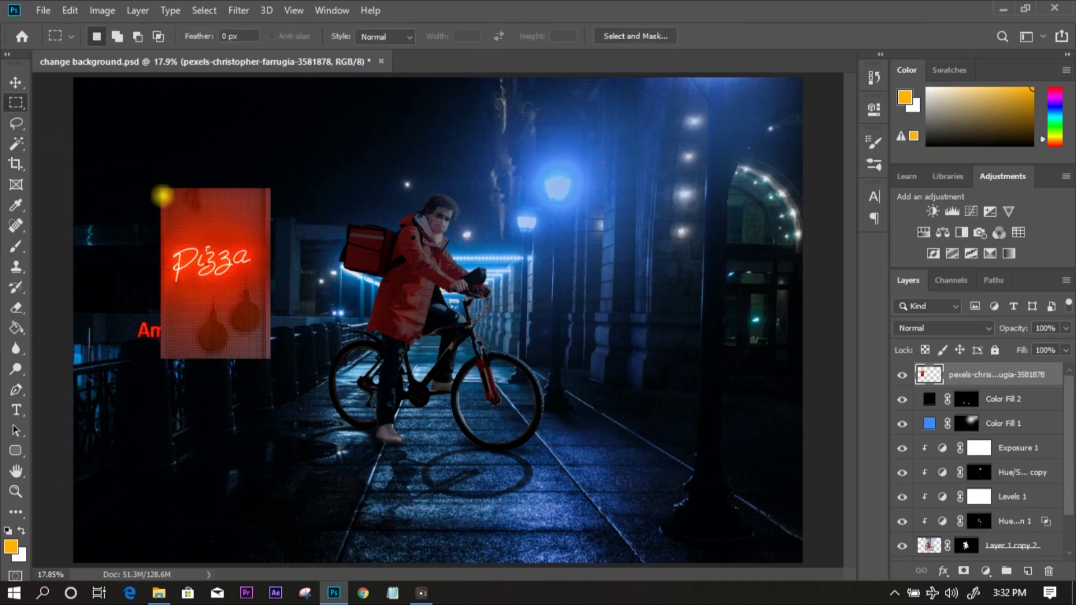
{"action": "left_click_drag", "start_coordinate": [125, 163], "coordinate": [319, 219]}
{"action": "key", "text": "Delete"}
{"action": "left_click_drag", "start_coordinate": [125, 311], "coordinate": [324, 372]}
{"action": "key", "text": "Delete"}
{"action": "key", "text": "ctrl+d"}
Scale the cropped pizza sign to about 93% and distort it into perspective as a roadside signboard.
{"action": "key", "text": "ctrl+t"}
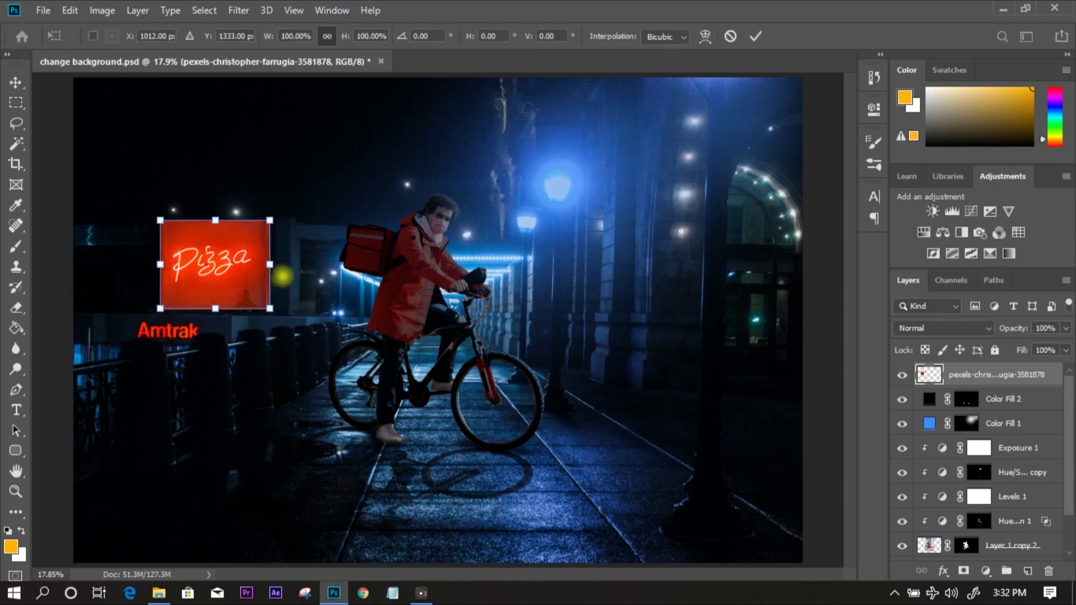
{"action": "left_click_drag", "start_coordinate": [270, 309], "coordinate": [274, 298]}
{"action": "left_click_drag", "start_coordinate": [270, 235], "coordinate": [260, 271]}
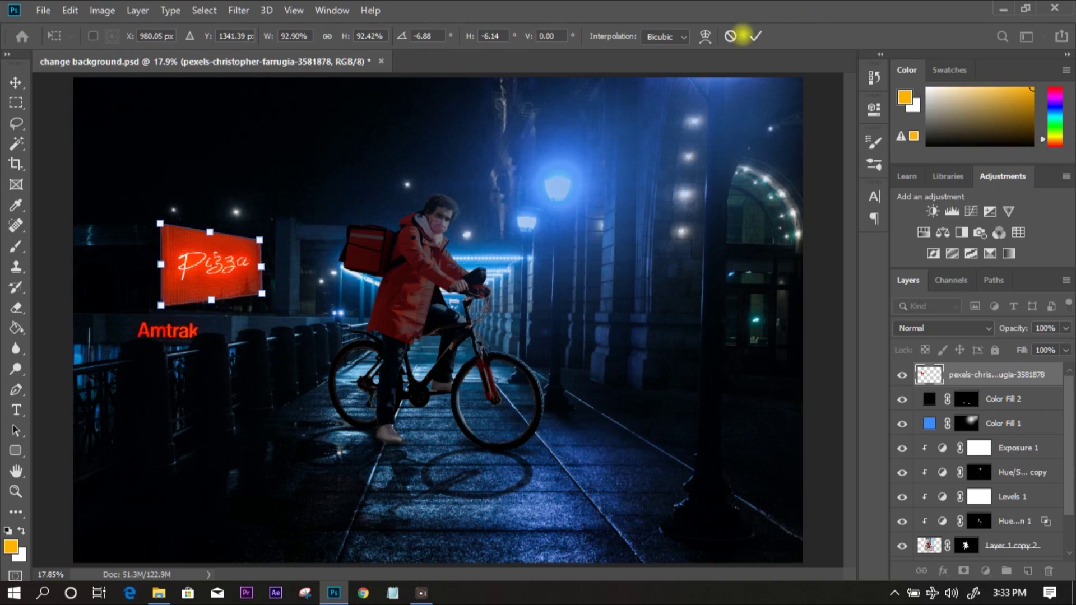
{"action": "left_click", "coordinate": [754, 36]}
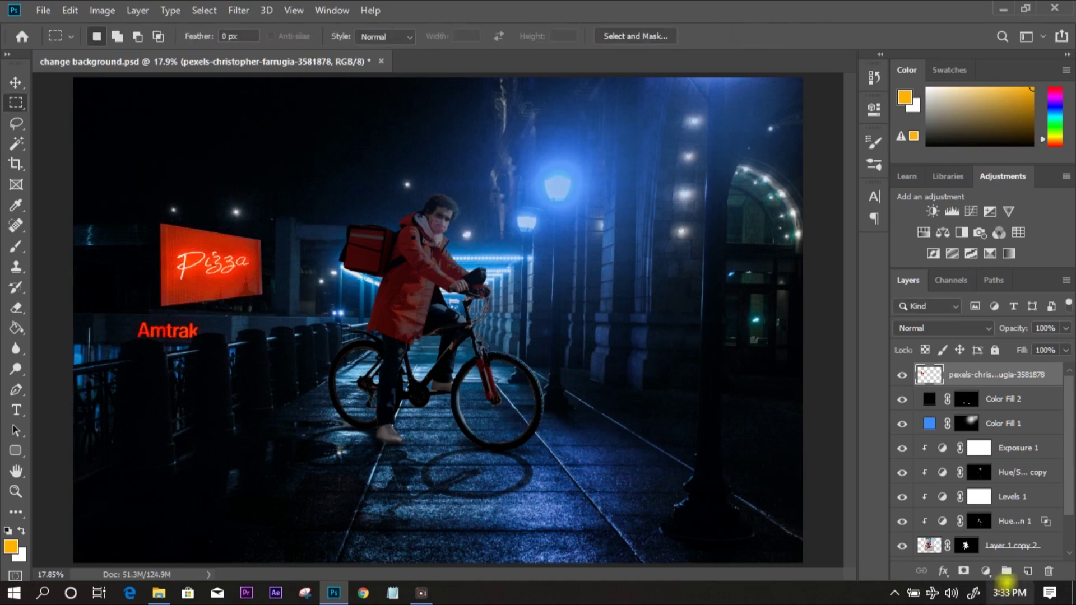
On a new layer, fill a narrow vertical rectangle with black as the post on the pizza sign's near edge.
{"action": "left_click", "coordinate": [1028, 570]}
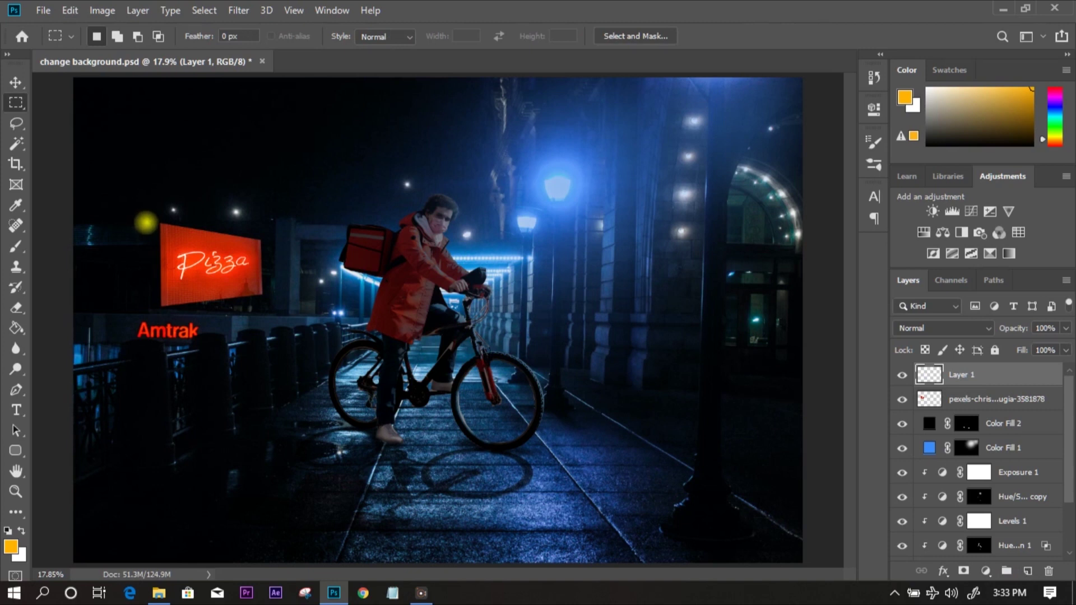
{"action": "left_click_drag", "start_coordinate": [148, 222], "coordinate": [160, 394]}
{"action": "key", "text": "d"}
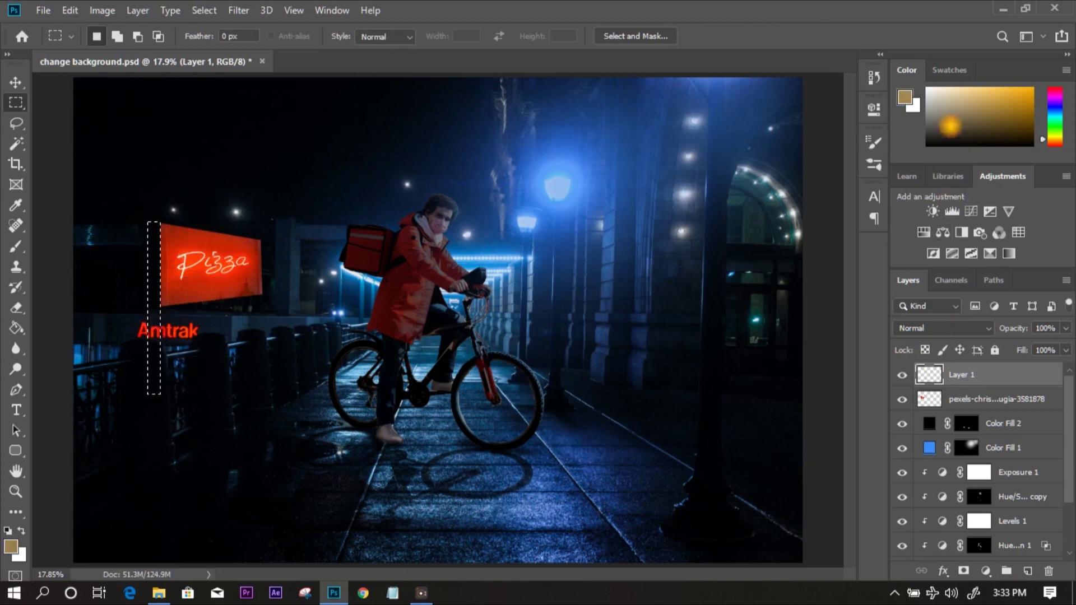
{"action": "key", "text": "alt+BackSpace"}
{"action": "key", "text": "ctrl+d"}
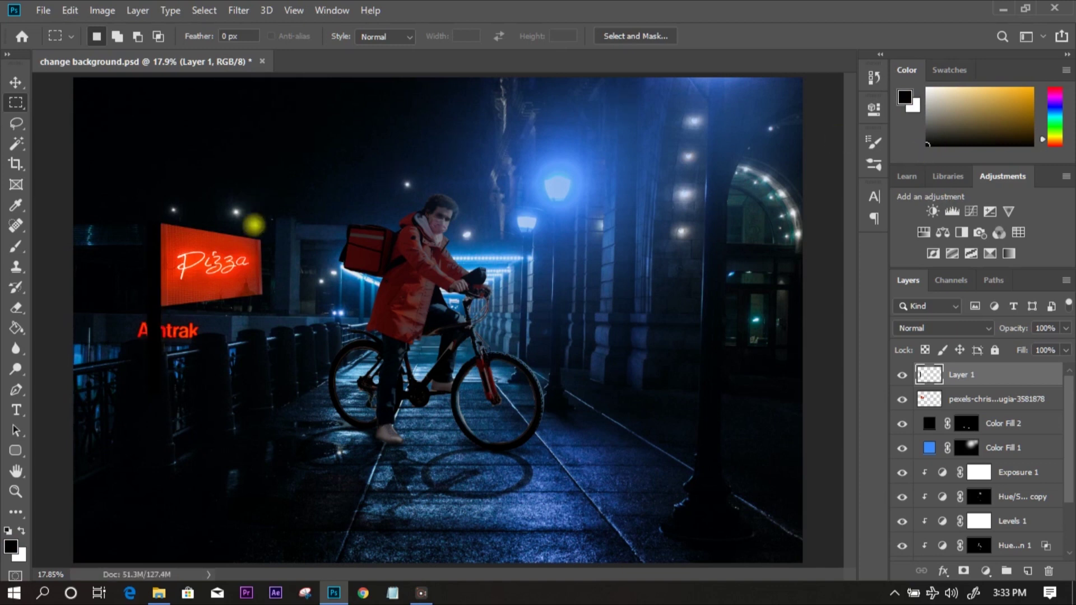
Fill a second, shorter black post at the sign's far edge and move Layer 1 below the pizza sign layer.
{"action": "left_click_drag", "start_coordinate": [251, 237], "coordinate": [263, 362]}
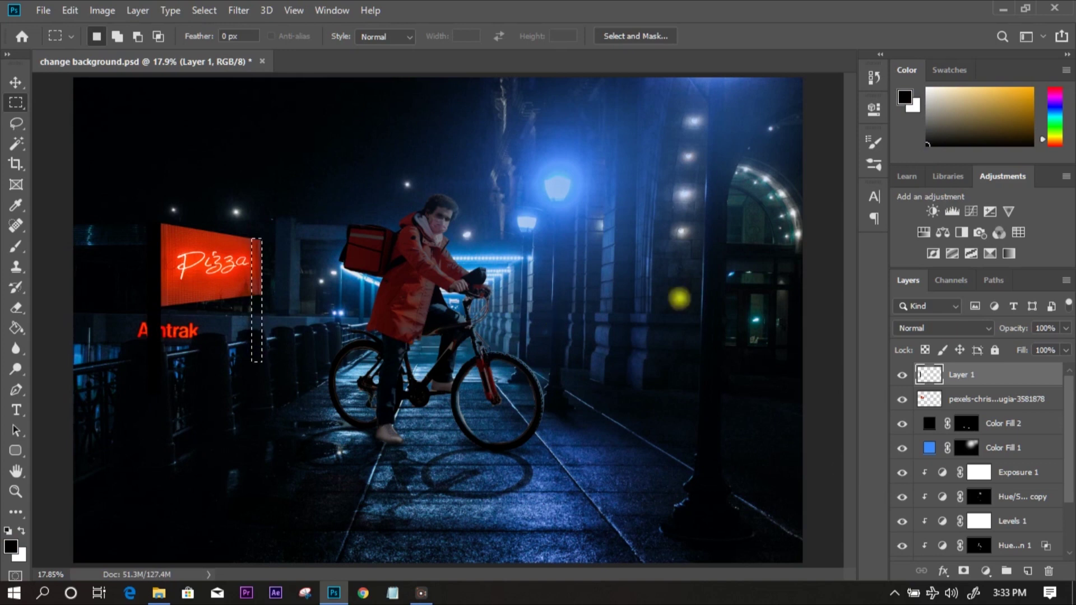
{"action": "key", "text": "alt+BackSpace"}
{"action": "key", "text": "ctrl+d"}
{"action": "left_click_drag", "start_coordinate": [978, 376], "coordinate": [970, 408]}
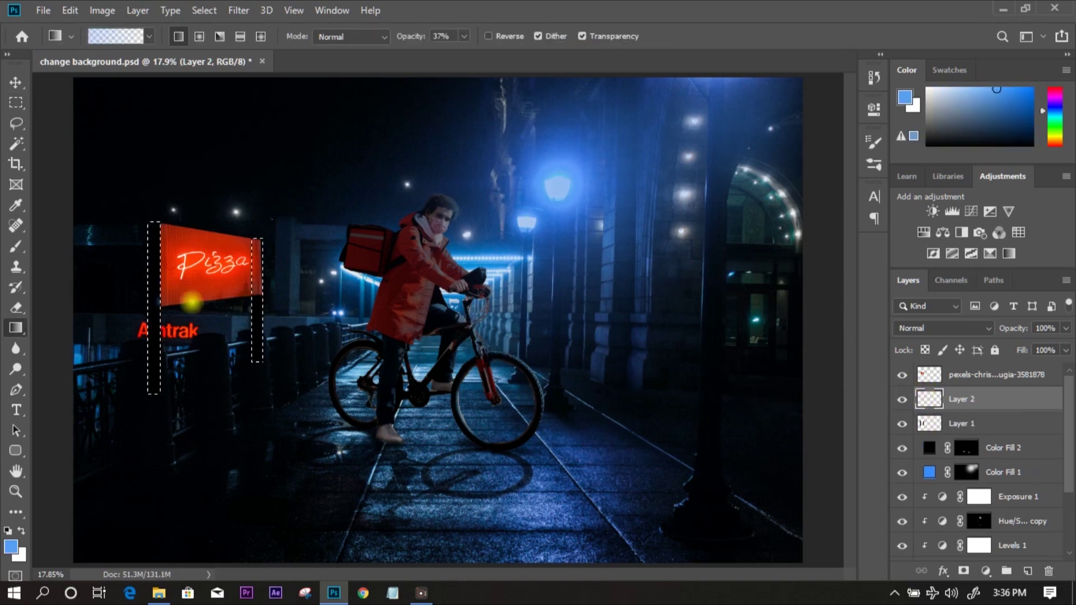
Apply a light blue to transparent linear gradient at 37% opacity across the selected posts on Layer 2.
{"action": "left_click_drag", "start_coordinate": [191, 303], "coordinate": [149, 299]}
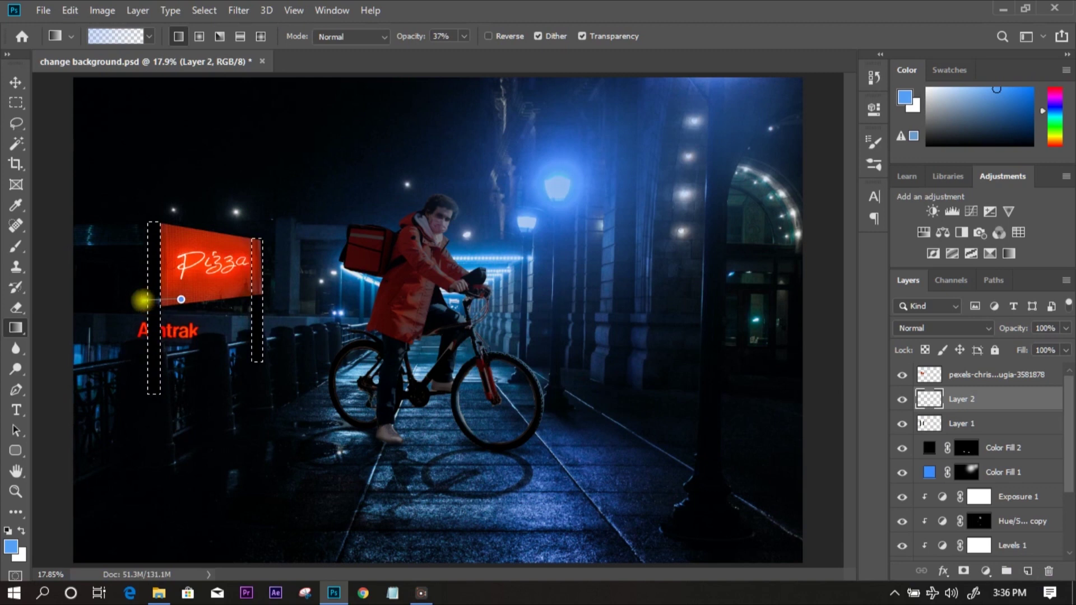
{"action": "key", "text": "ctrl+d"}
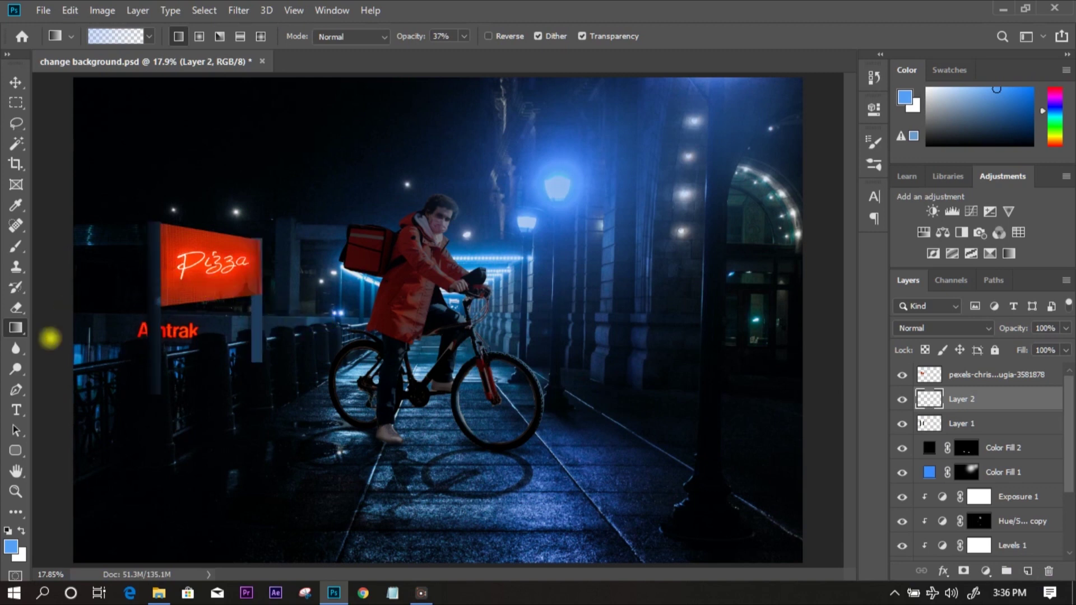
Fade the blue gradient on the lower posts with a soft size 150 eraser at 68% opacity.
{"action": "left_click", "coordinate": [17, 307]}
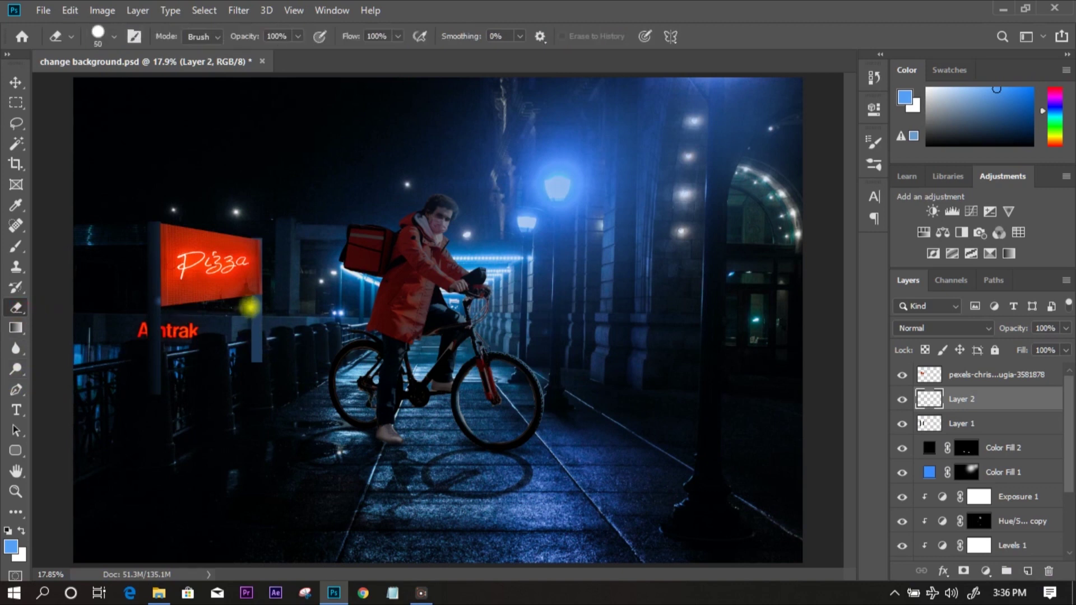
{"action": "key", "text": "bracketright"}
{"action": "key", "text": "bracketright"}
{"action": "key", "text": "bracketright"}
{"action": "key", "text": "bracketright"}
{"action": "key", "text": "bracketright"}
{"action": "key", "text": "bracketright"}
{"action": "key", "text": "bracketright"}
{"action": "key", "text": "shift+bracketleft"}
{"action": "key", "text": "6"}
{"action": "key", "text": "8"}
{"action": "left_click", "coordinate": [151, 356]}
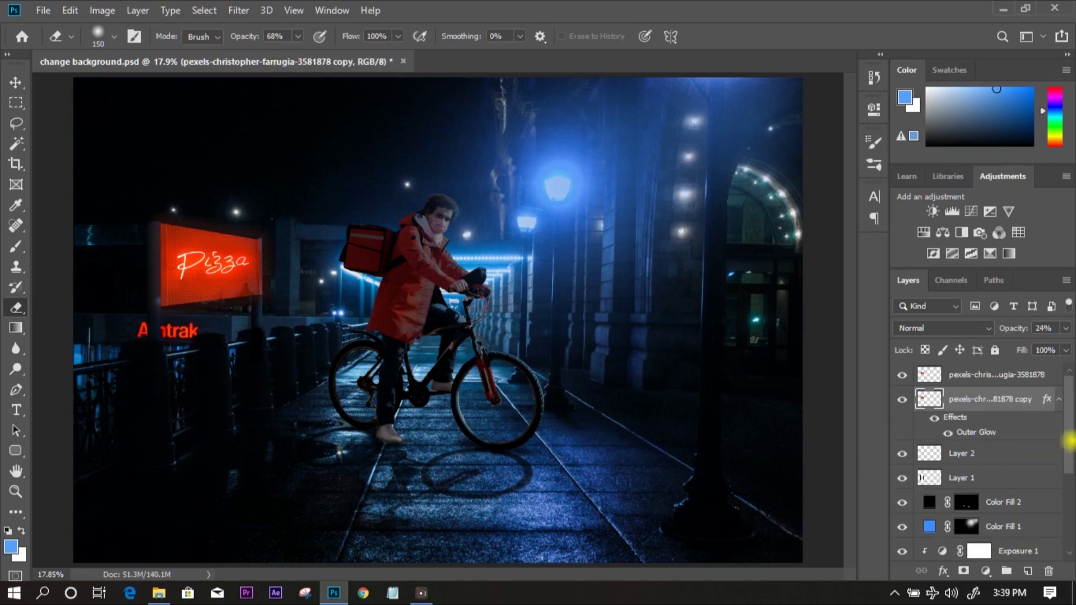
Add a Hue/Saturation adjustment above Hue/Saturation 1, colorize it a bright orange-red with high saturation, and invert its mask.
{"action": "left_click_drag", "start_coordinate": [1068, 441], "coordinate": [1060, 523]}
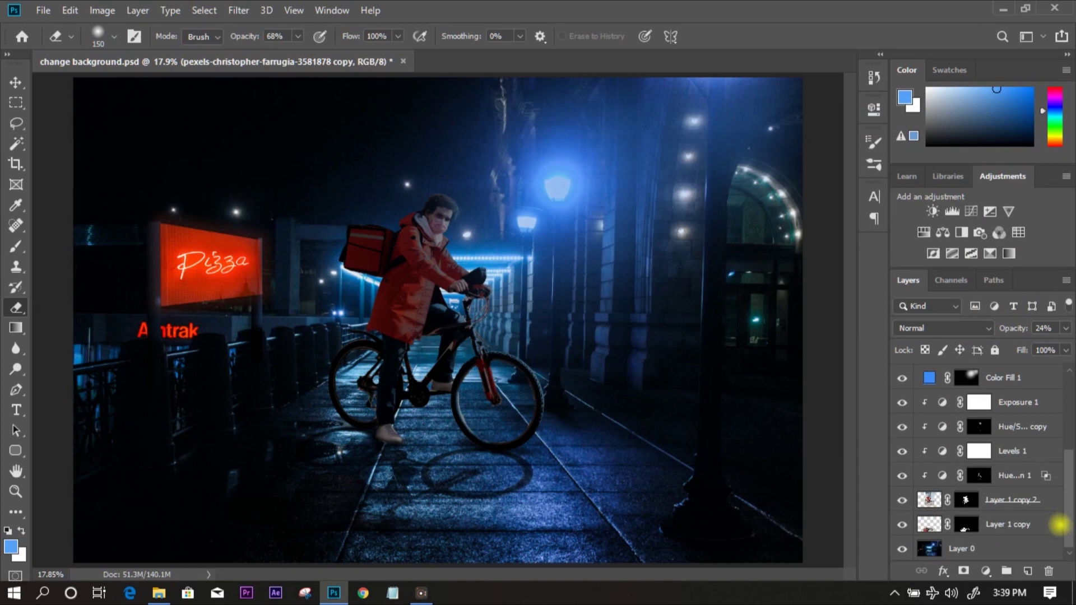
{"action": "left_click", "coordinate": [1014, 471]}
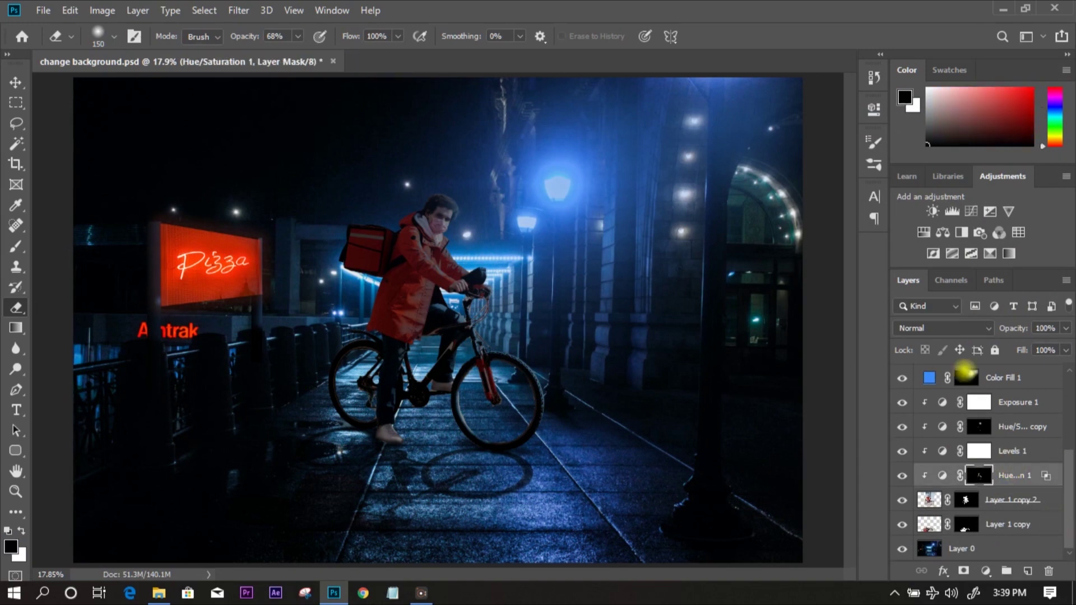
{"action": "left_click", "coordinate": [923, 232]}
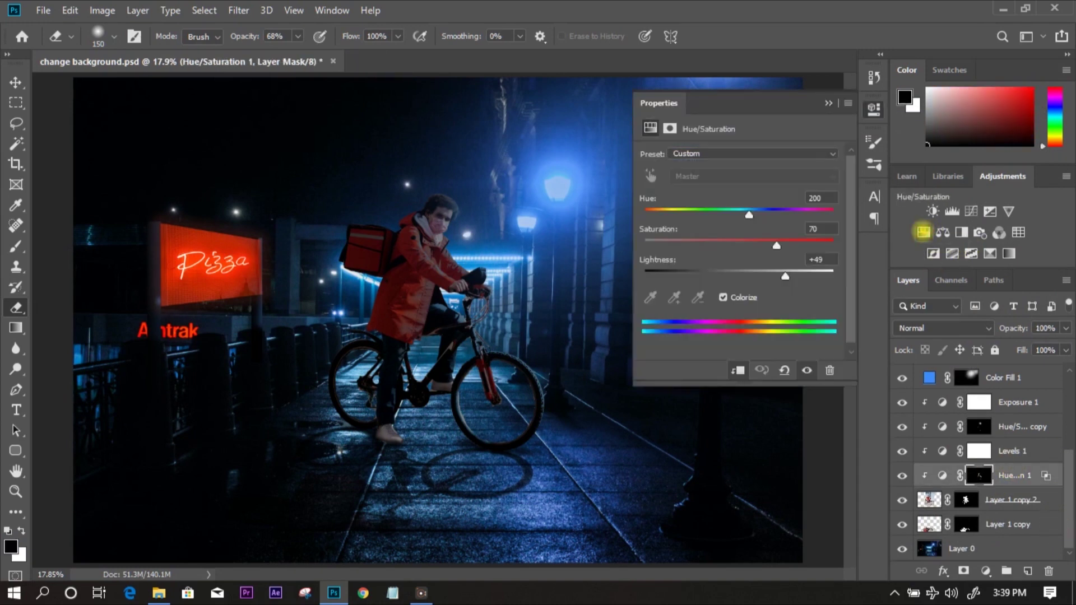
{"action": "left_click_drag", "start_coordinate": [645, 215], "coordinate": [666, 217]}
{"action": "left_click_drag", "start_coordinate": [739, 240], "coordinate": [835, 241]}
{"action": "mouse_move", "coordinate": [739, 276]}
{"action": "left_mouse_down"}
{"action": "mouse_move", "coordinate": [792, 271]}
{"action": "mouse_move", "coordinate": [754, 275]}
{"action": "left_mouse_up"}
{"action": "left_click", "coordinate": [829, 104]}
{"action": "key", "text": "ctrl+i"}
Reveal the orange-red glow along the coat's back edge, delivery box and rear fender using a size 150 eraser on the mask.
{"action": "key", "text": "ctrl+plus"}
{"action": "key", "text": "ctrl+plus"}
{"action": "key", "text": "ctrl+plus"}
{"action": "left_click_drag", "start_coordinate": [261, 241], "coordinate": [222, 340]}
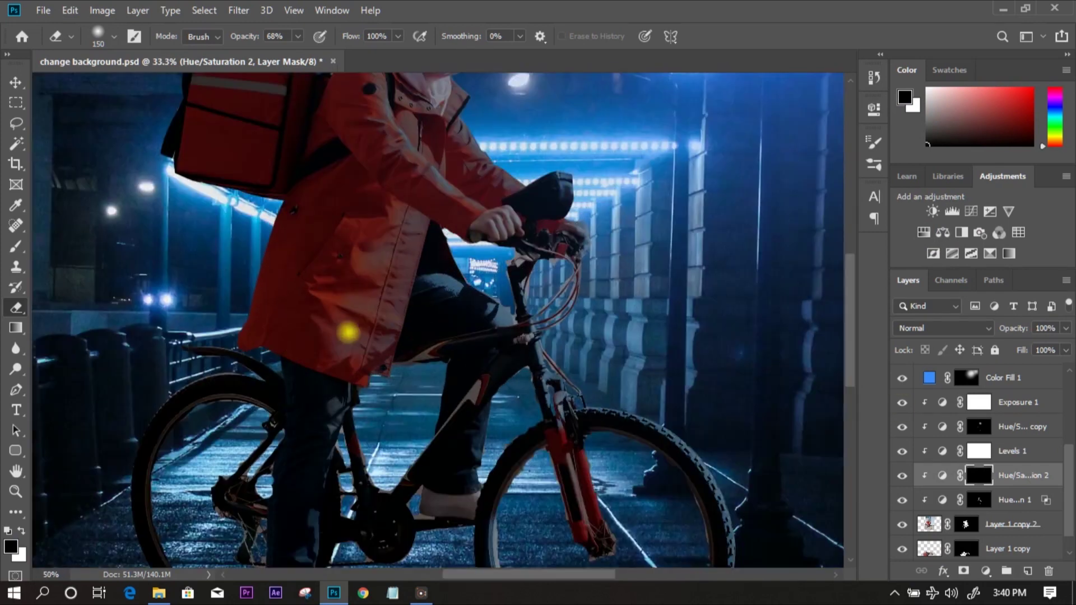
{"action": "left_click_drag", "start_coordinate": [184, 281], "coordinate": [234, 303]}
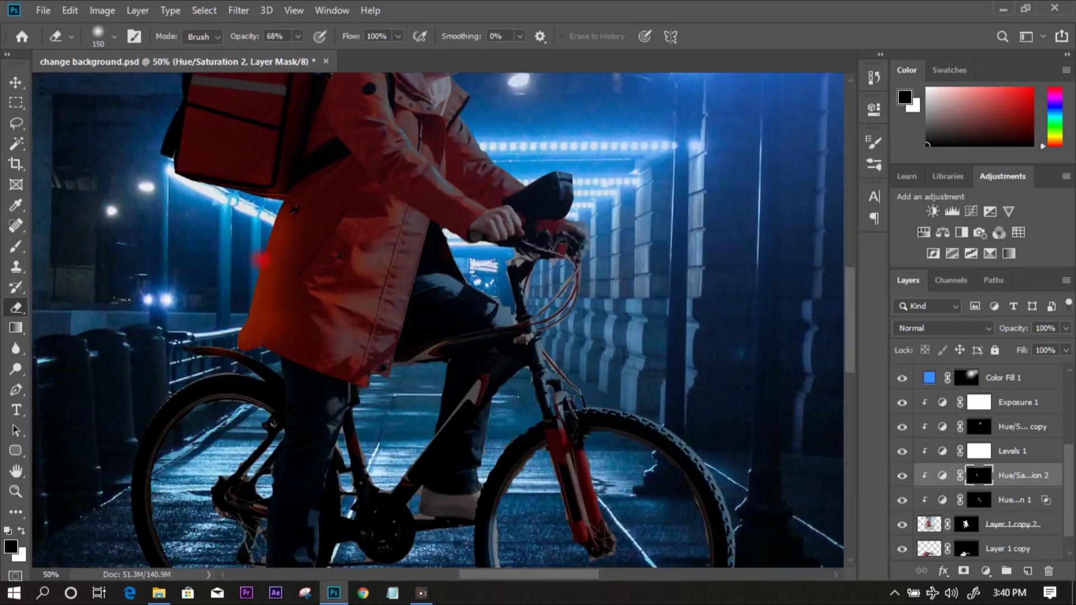
{"action": "scroll", "coordinate": [347, 258], "scroll_direction": "up", "scroll_amount": 3}
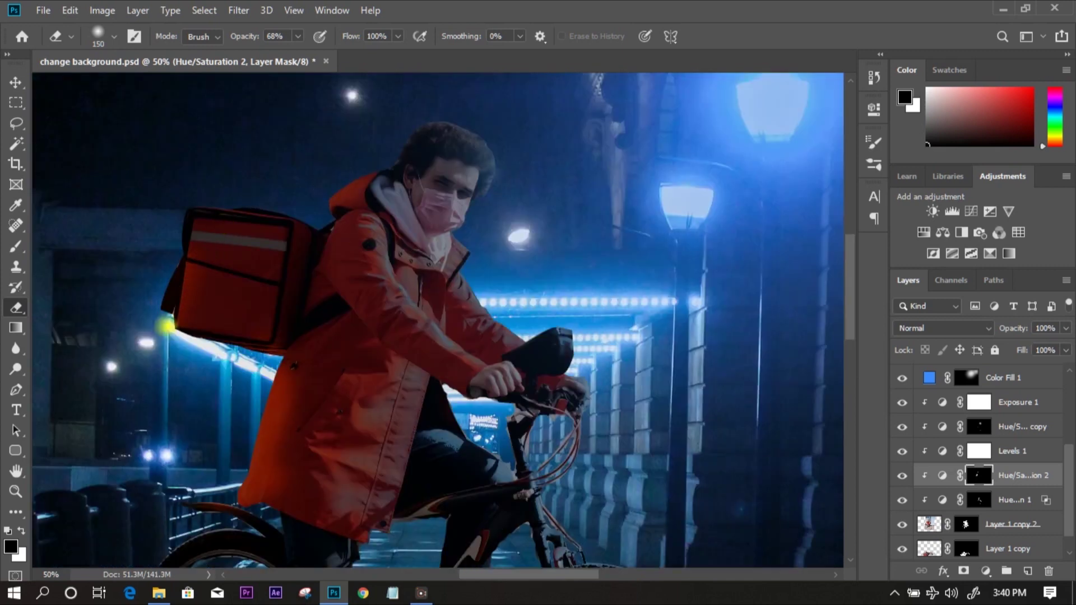
Brush more orange-red light onto the coat's folds with the eraser at size 60, using 68% and then 23% opacity.
{"action": "key", "text": "bracketleft"}
{"action": "key", "text": "bracketleft"}
{"action": "key", "text": "bracketleft"}
{"action": "key", "text": "bracketleft"}
{"action": "key", "text": "bracketleft"}
{"action": "key", "text": "bracketleft"}
{"action": "left_click_drag", "start_coordinate": [359, 390], "coordinate": [372, 380]}
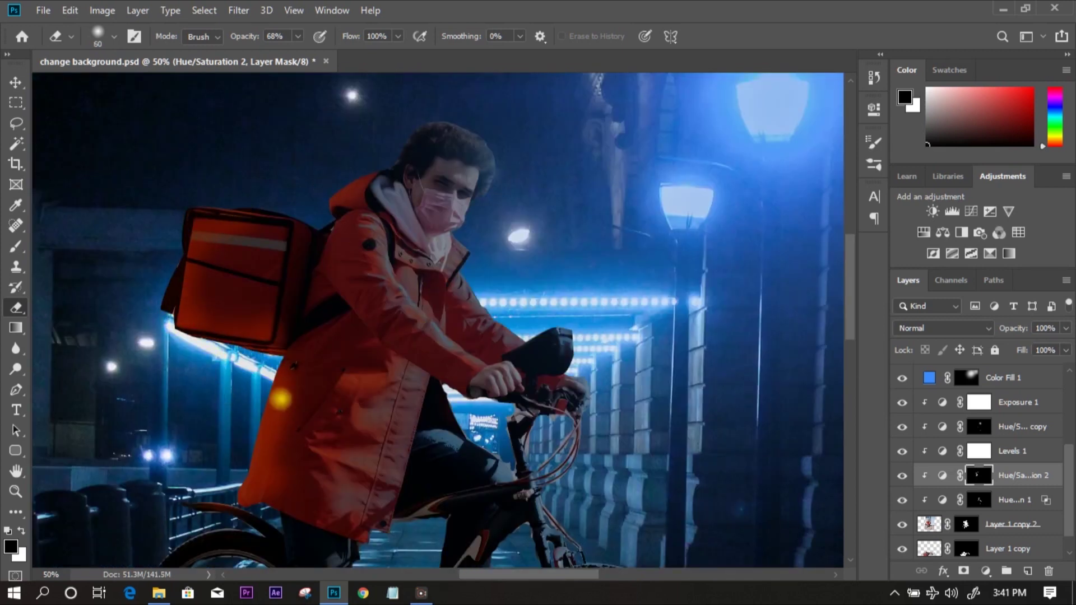
{"action": "left_click", "coordinate": [298, 36]}
{"action": "left_click_drag", "start_coordinate": [301, 54], "coordinate": [264, 54]}
{"action": "left_click", "coordinate": [306, 288]}
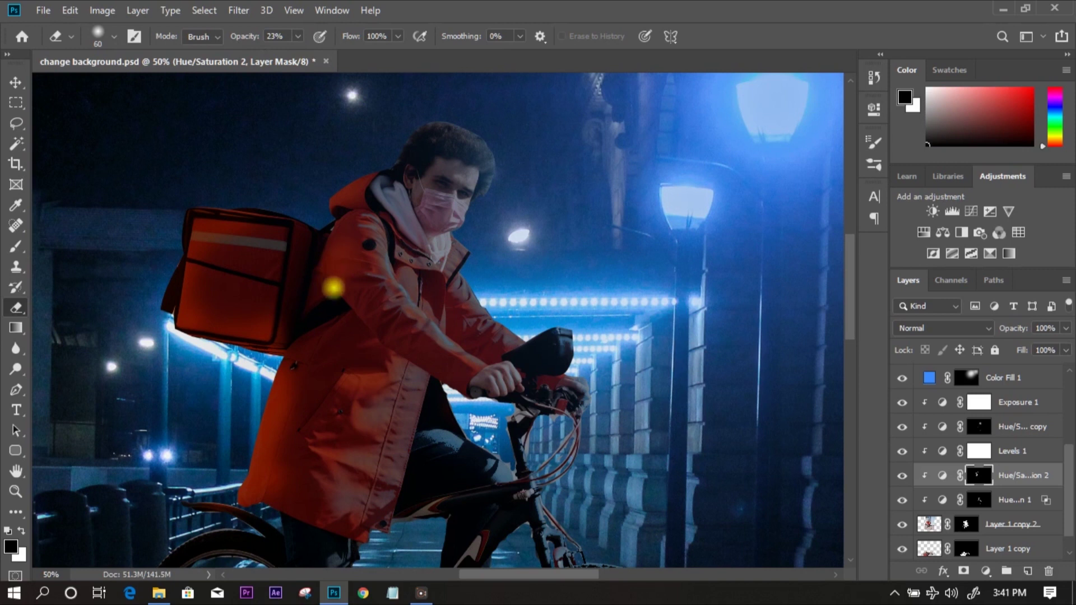
Erase the mask over the rear of the bicycle at 100% eraser opacity and lower the adjustment layer's opacity to 93%.
{"action": "scroll", "coordinate": [333, 287], "scroll_direction": "down", "scroll_amount": 4}
{"action": "key", "text": "0"}
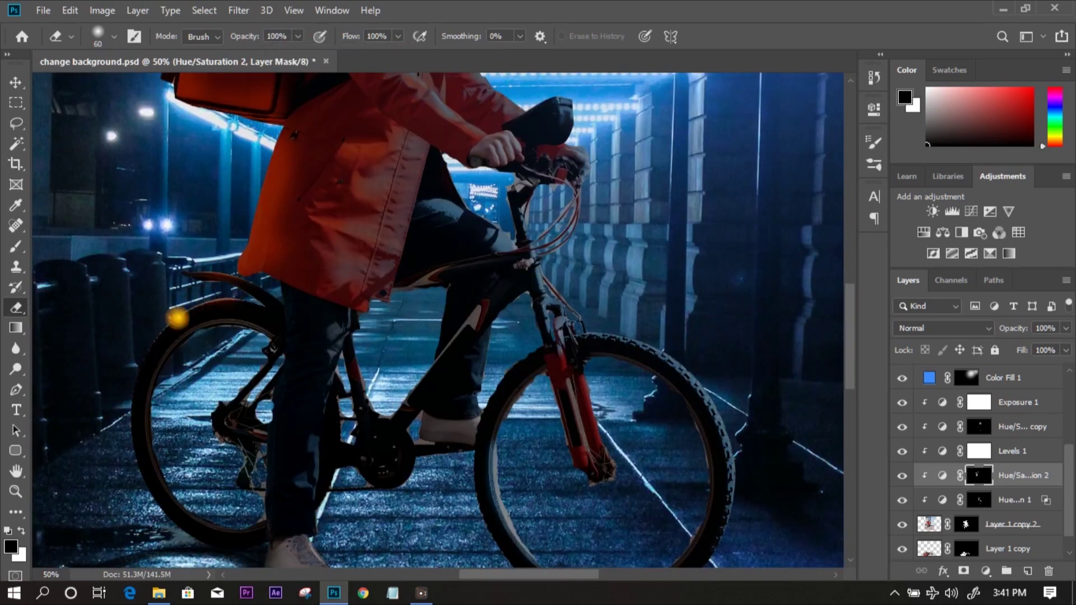
{"action": "key", "text": "ctrl+0"}
{"action": "key", "text": "x"}
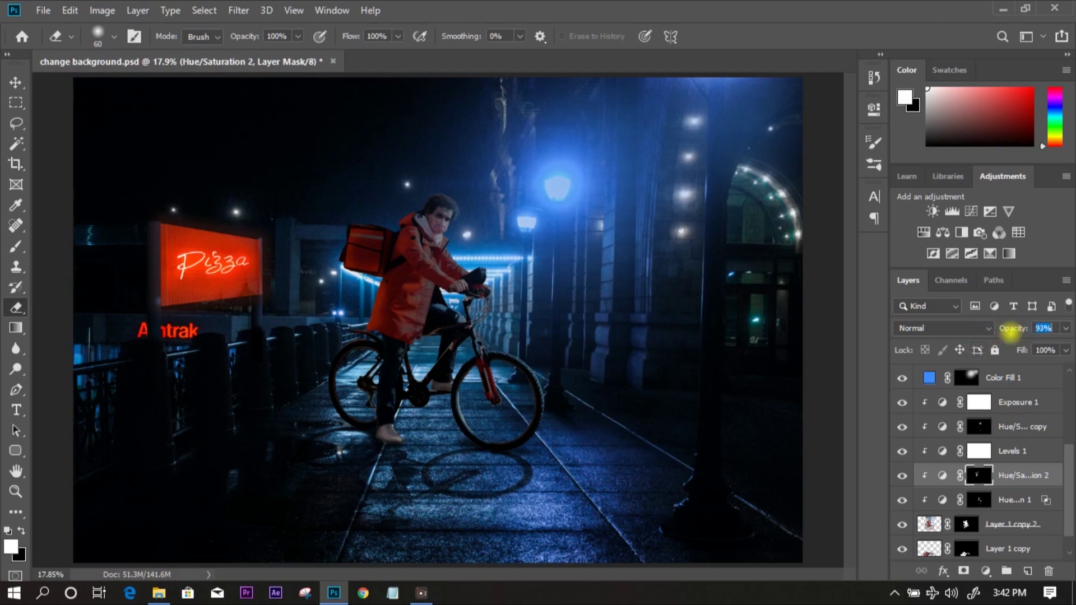
Stamp all visible layers into a new layer above Color Fill 1 and convert it to a smart object.
{"action": "left_click", "coordinate": [1009, 374]}
{"action": "key", "text": "ctrl+shift+alt+e"}
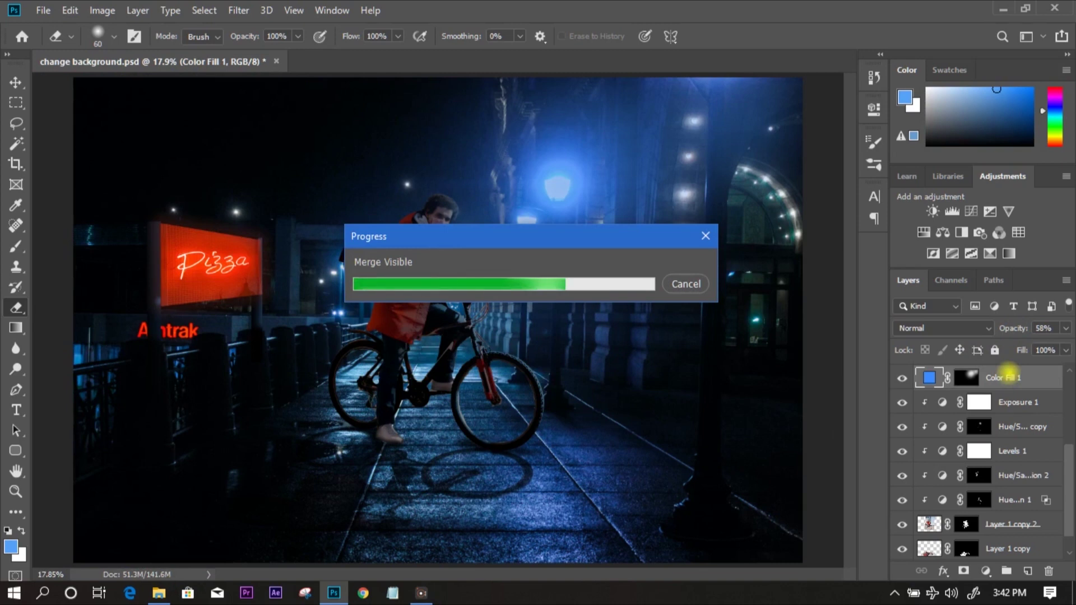
{"action": "right_click", "coordinate": [998, 374]}
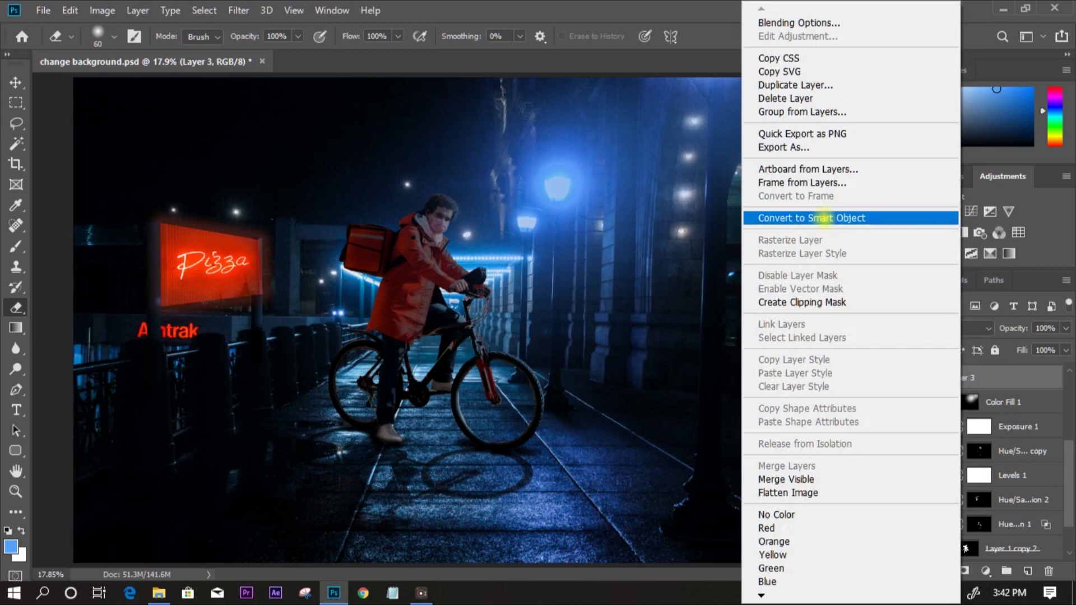
{"action": "left_click", "coordinate": [824, 218]}
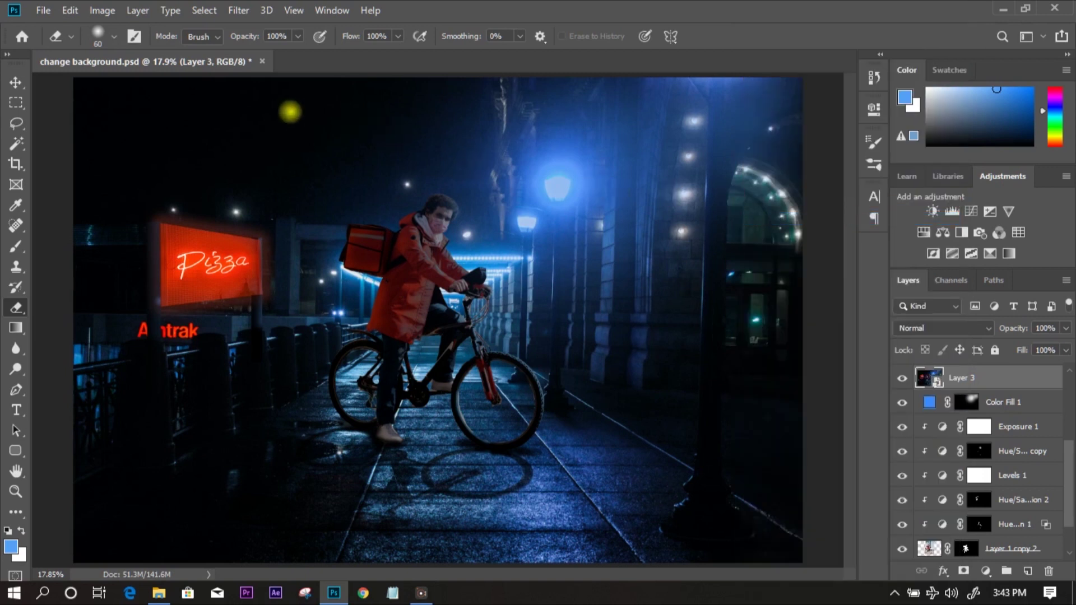
Start a Camera Raw filter on Layer 3 with Temperature -4, Tint -11, Exposure +0.20, Contrast -4 and Highlights +11.
{"action": "left_click", "coordinate": [238, 10]}
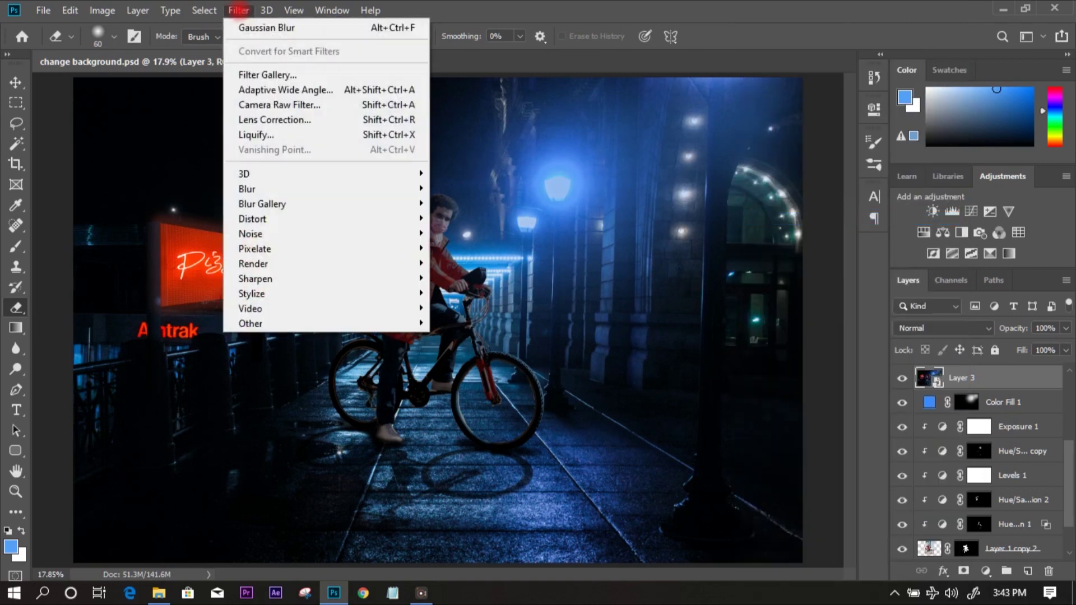
{"action": "left_click", "coordinate": [295, 106]}
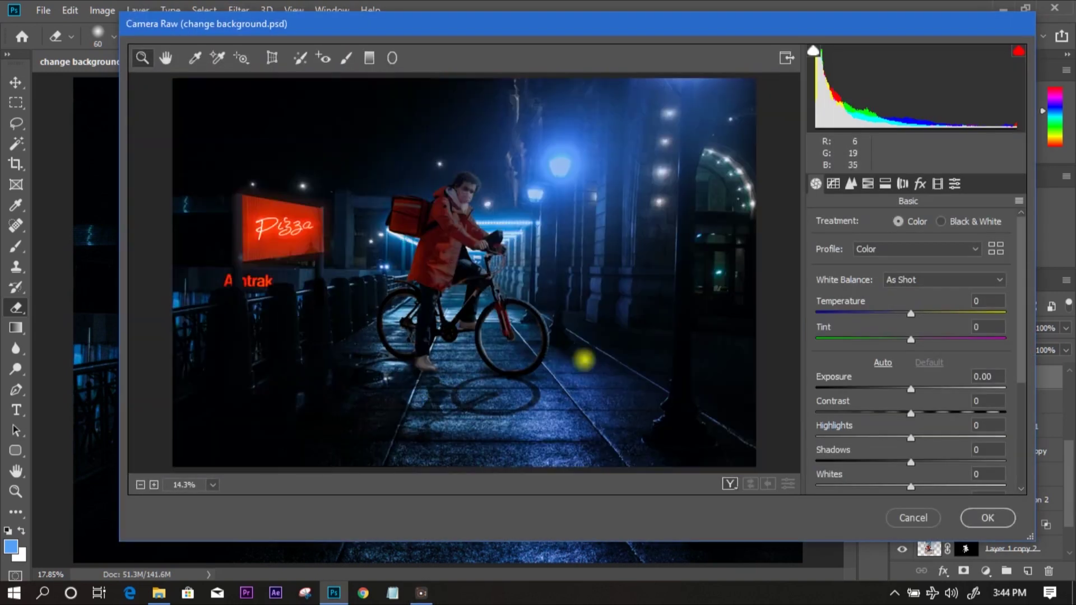
{"action": "mouse_move", "coordinate": [923, 313]}
{"action": "left_mouse_down"}
{"action": "mouse_move", "coordinate": [948, 311]}
{"action": "mouse_move", "coordinate": [905, 314]}
{"action": "mouse_move", "coordinate": [913, 341]}
{"action": "mouse_move", "coordinate": [890, 342]}
{"action": "mouse_move", "coordinate": [915, 343]}
{"action": "mouse_move", "coordinate": [900, 342]}
{"action": "mouse_move", "coordinate": [922, 312]}
{"action": "mouse_move", "coordinate": [907, 314]}
{"action": "left_mouse_up"}
{"action": "left_click_drag", "start_coordinate": [912, 390], "coordinate": [927, 437]}
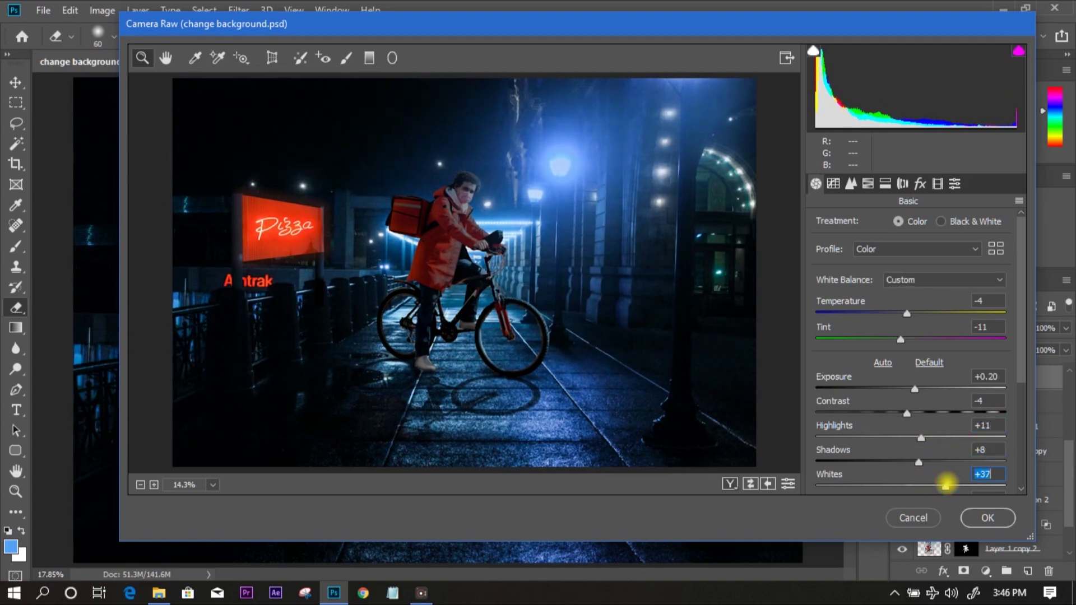
Set Whites to +21, Blacks to +10 and Shadows to +18, and apply the Camera Raw filter.
{"action": "left_click_drag", "start_coordinate": [946, 483], "coordinate": [930, 484]}
{"action": "left_click_drag", "start_coordinate": [1020, 281], "coordinate": [1019, 363]}
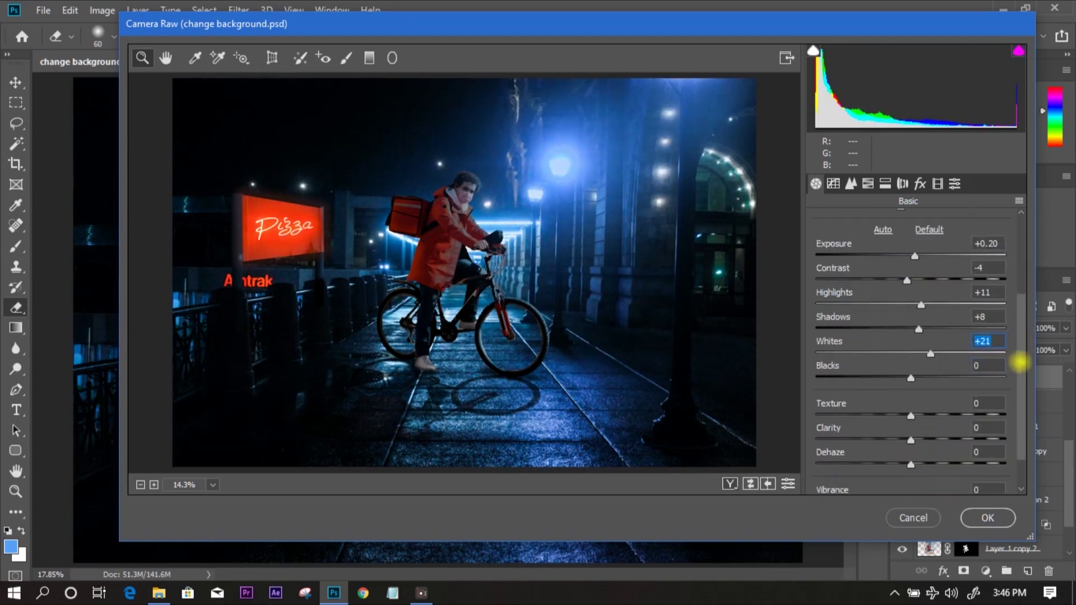
{"action": "mouse_move", "coordinate": [910, 380]}
{"action": "left_mouse_down"}
{"action": "mouse_move", "coordinate": [963, 378]}
{"action": "mouse_move", "coordinate": [920, 380]}
{"action": "left_mouse_up"}
{"action": "mouse_move", "coordinate": [918, 331]}
{"action": "left_mouse_down"}
{"action": "mouse_move", "coordinate": [944, 331]}
{"action": "mouse_move", "coordinate": [924, 331]}
{"action": "left_mouse_up"}
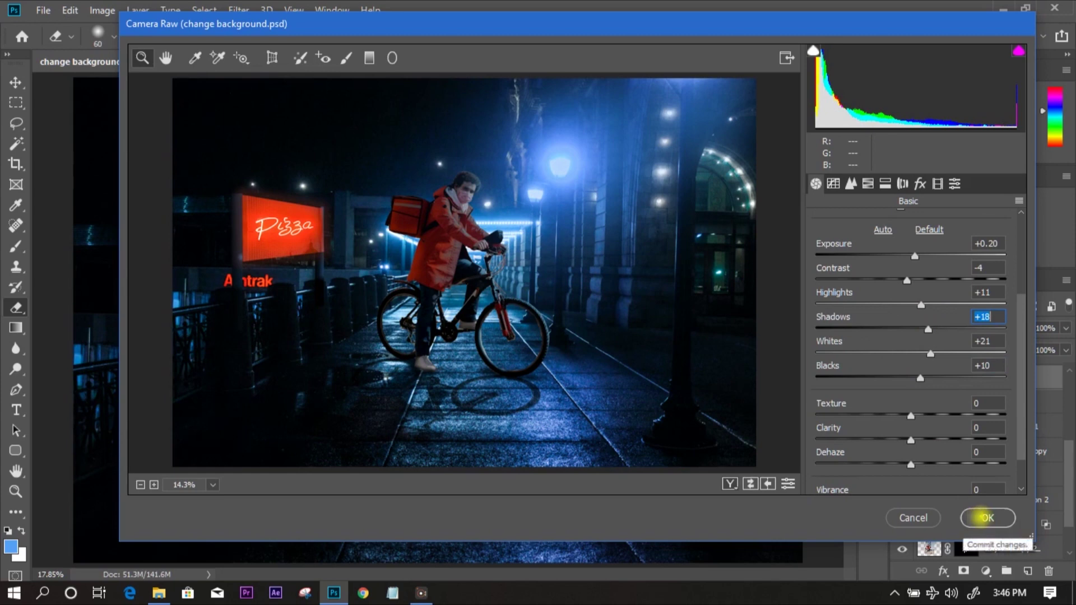
{"action": "left_click", "coordinate": [981, 516]}
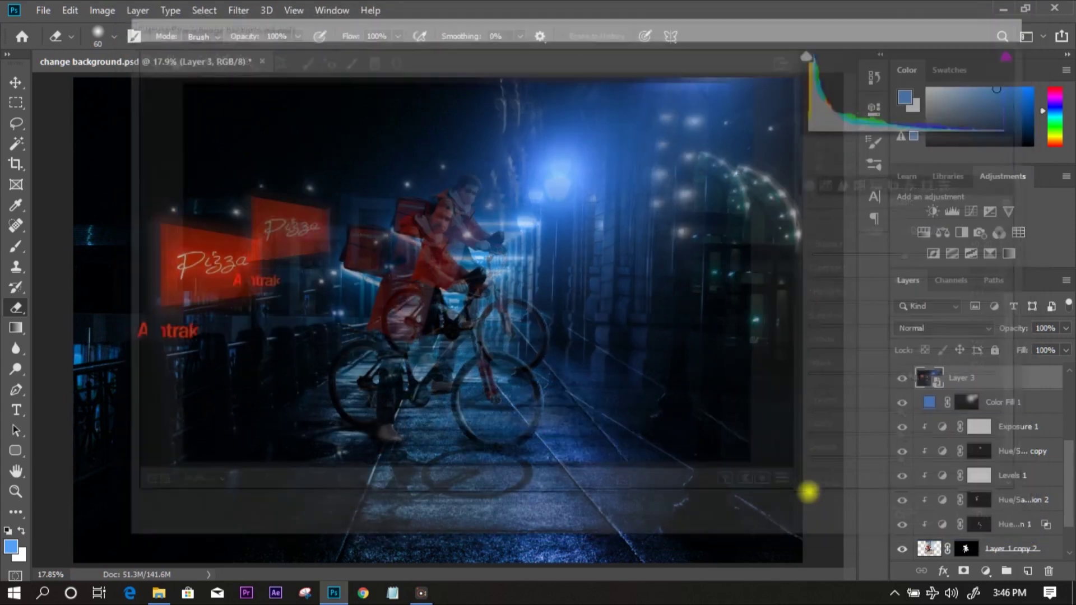